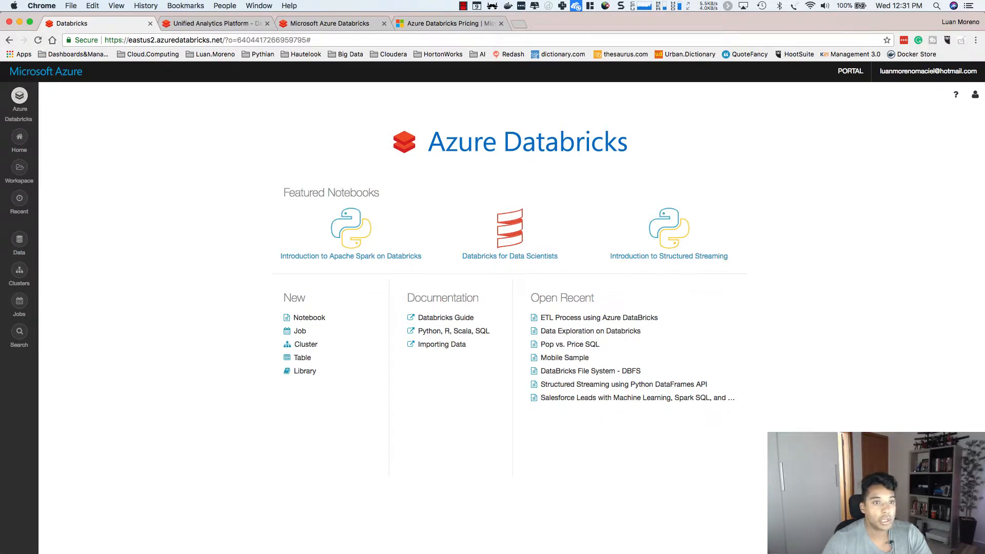
- Start a new resource from the Azure portal dashboard, search the Marketplace for "Azure DataBricks", and open the Azure Databricks offering
left_click_drag(66, 2, 72, 26)
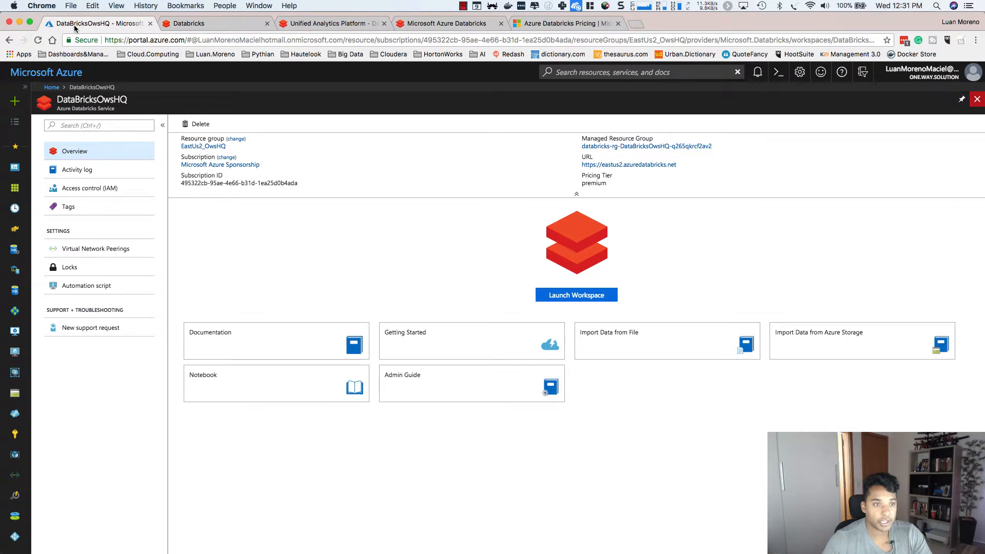
left_click(46, 73)
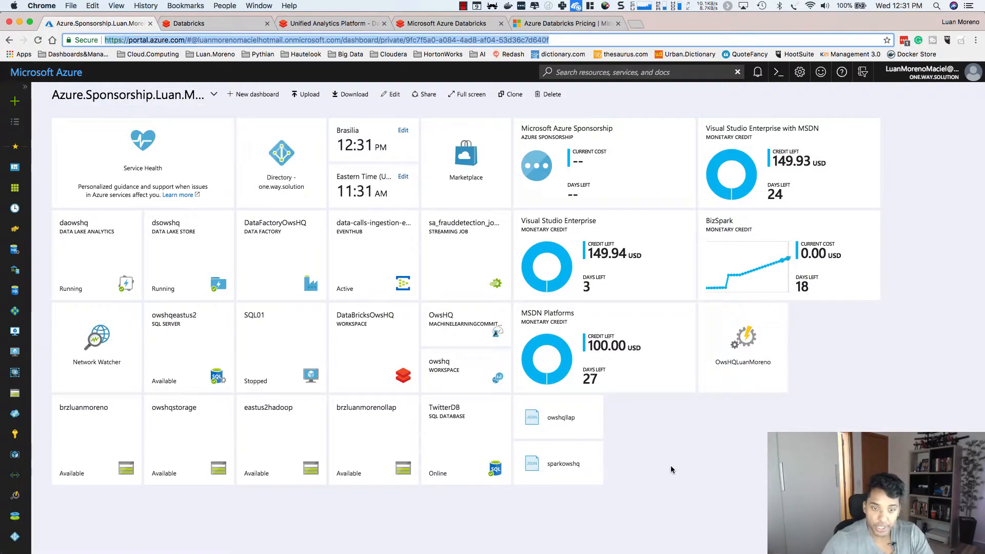
left_click(10, 105)
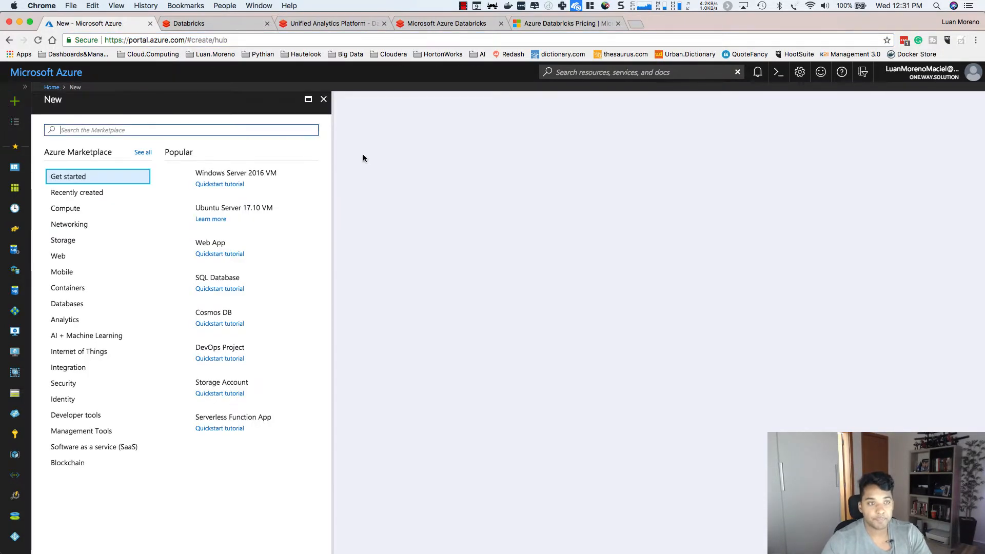
type("Axu")
key("BackSpace")
key("BackSpace")
type("zure DataBt")
type("icks")
key("Return")
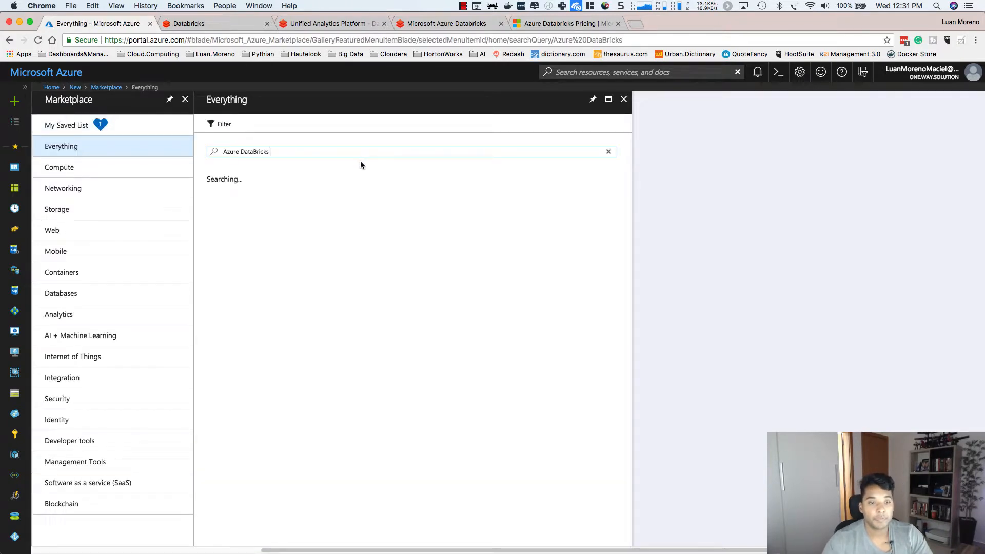
left_click(232, 228)
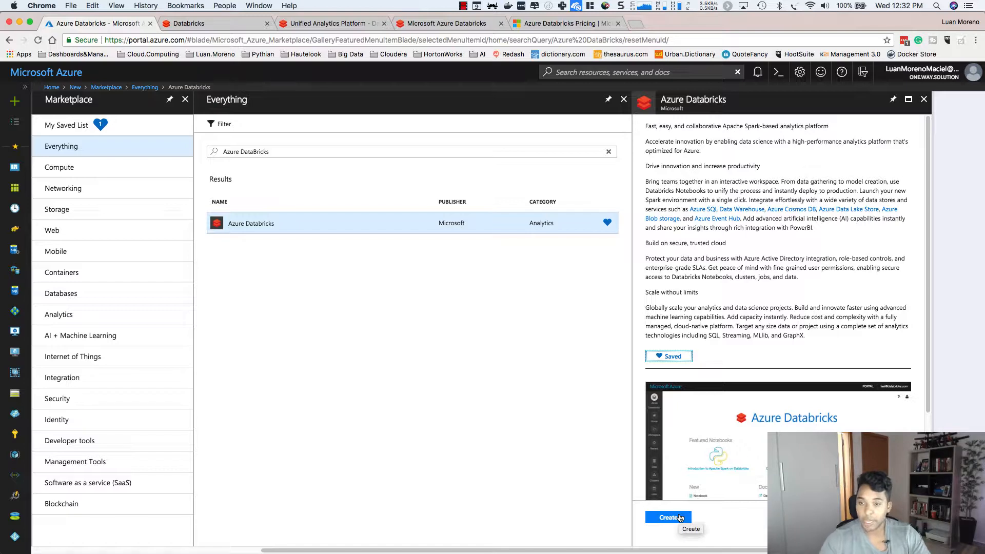
- Open the DataBricksOwsHQ resource from the Azure portal dashboard and launch its workspace
left_click(46, 72)
left_click(382, 373)
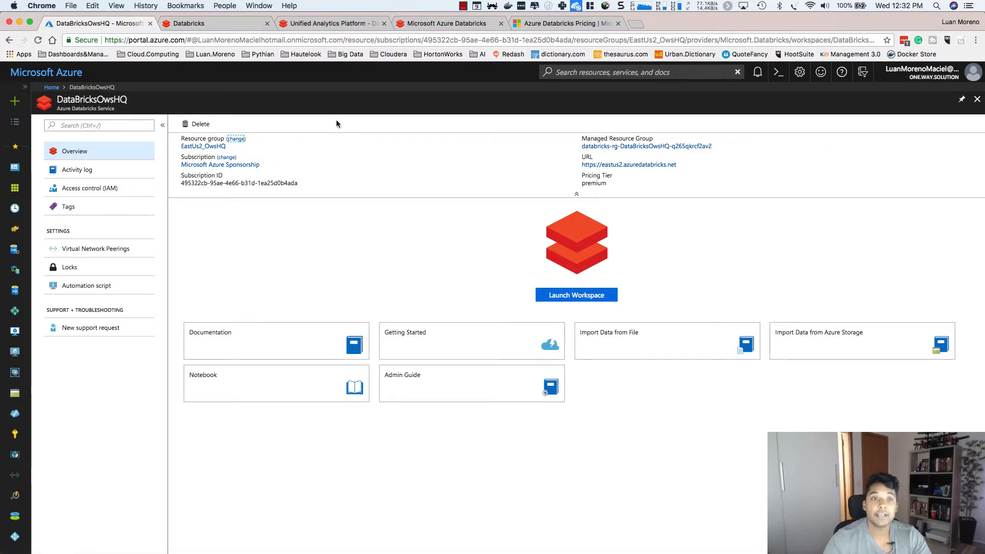
left_click(555, 295)
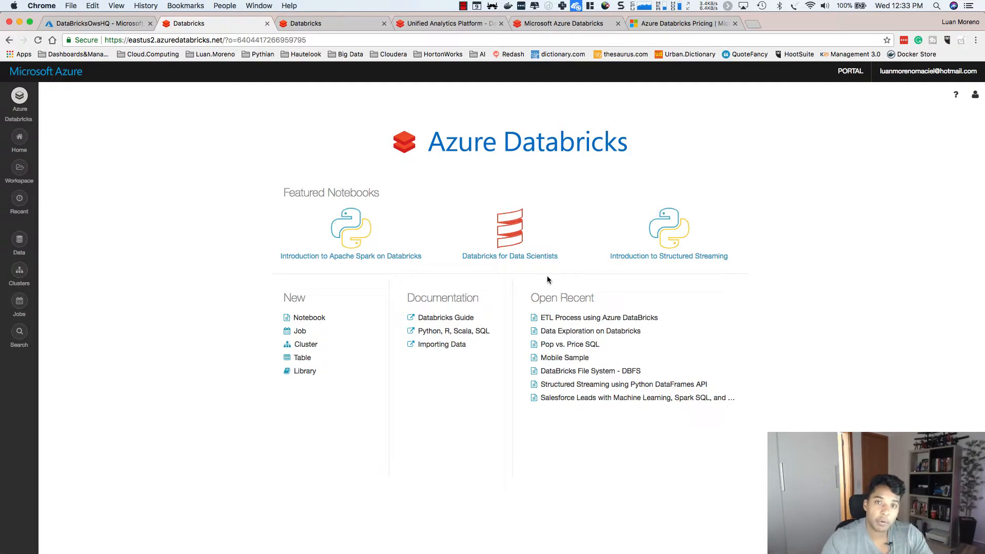
- Begin a new Standard cluster and name it OwsHQDataBricks followed by the owner's full name
left_click(19, 272)
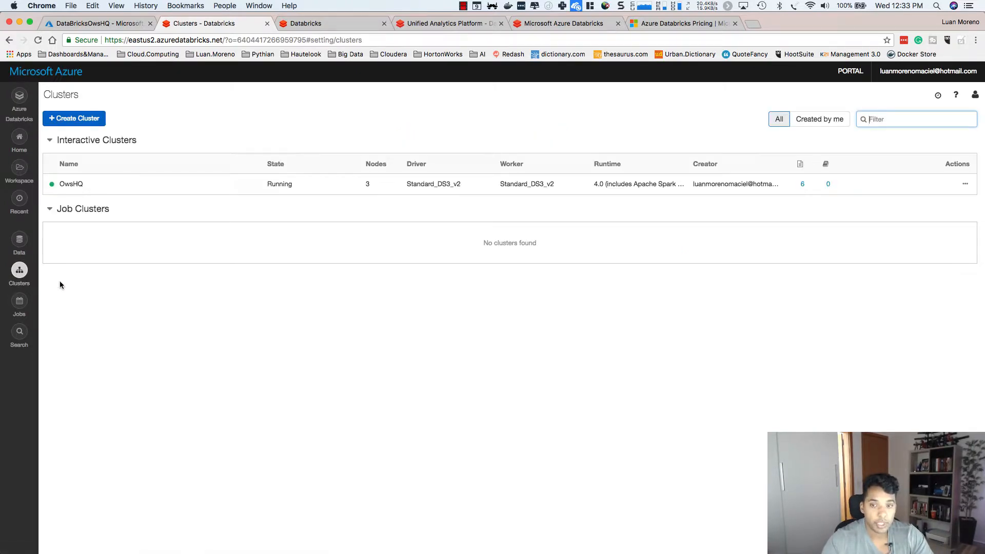
left_click(63, 121)
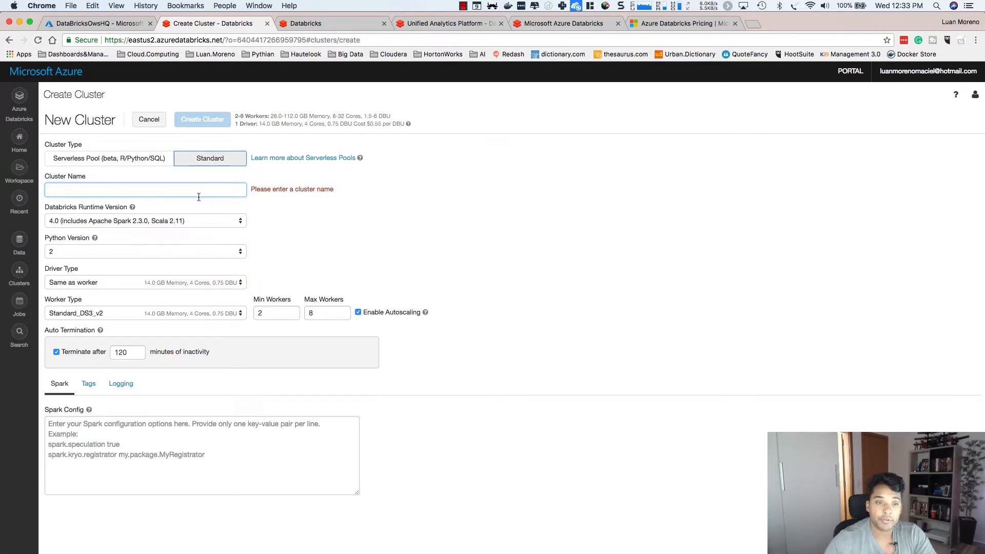
type("OwsHQ")
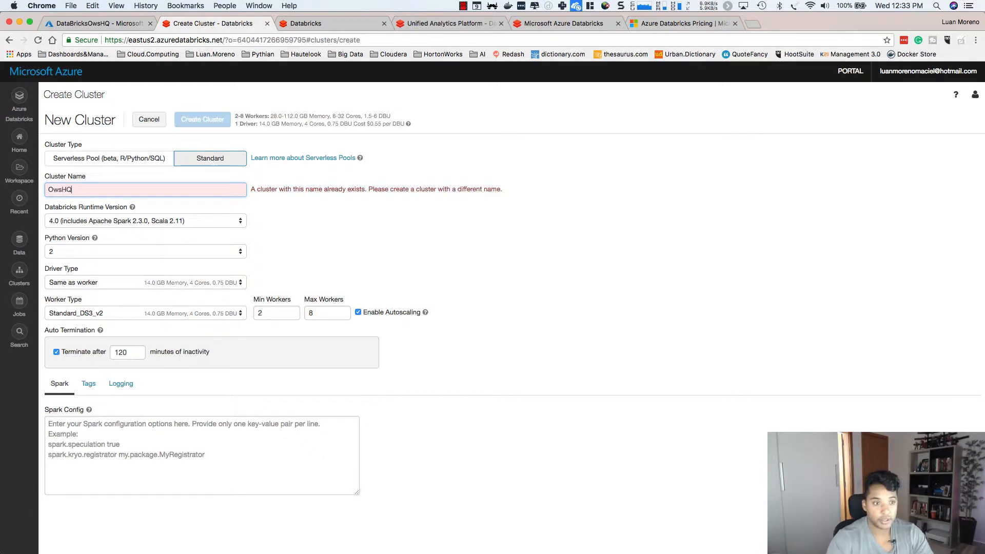
type("DataBricksLuanMor")
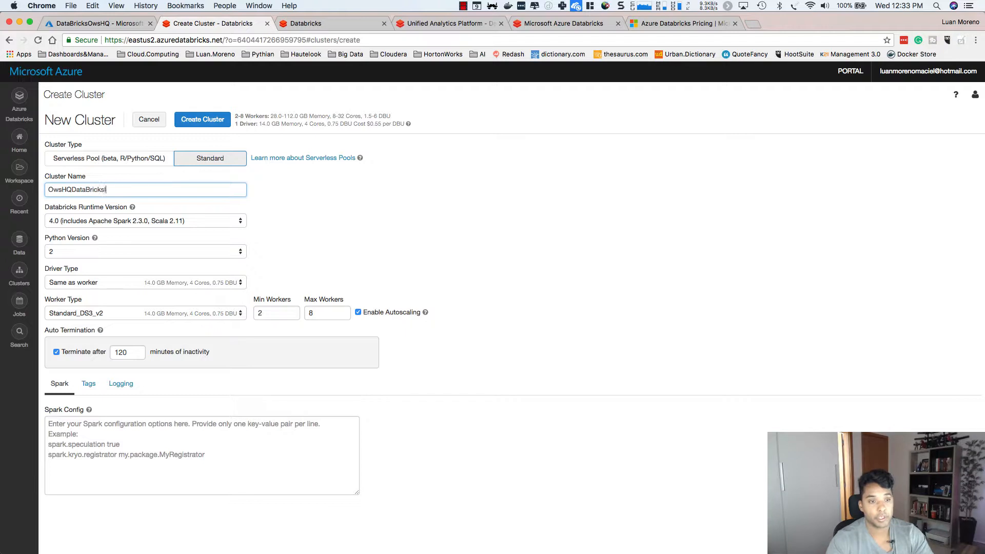
type("eno")
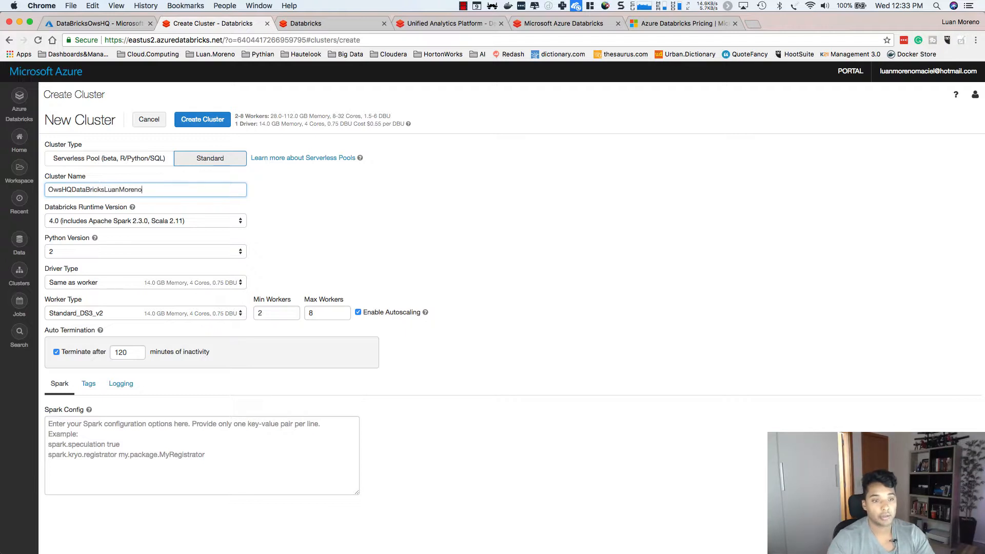
- Review the Databricks runtime version, Python version and driver type options available for the new cluster
left_click(133, 226)
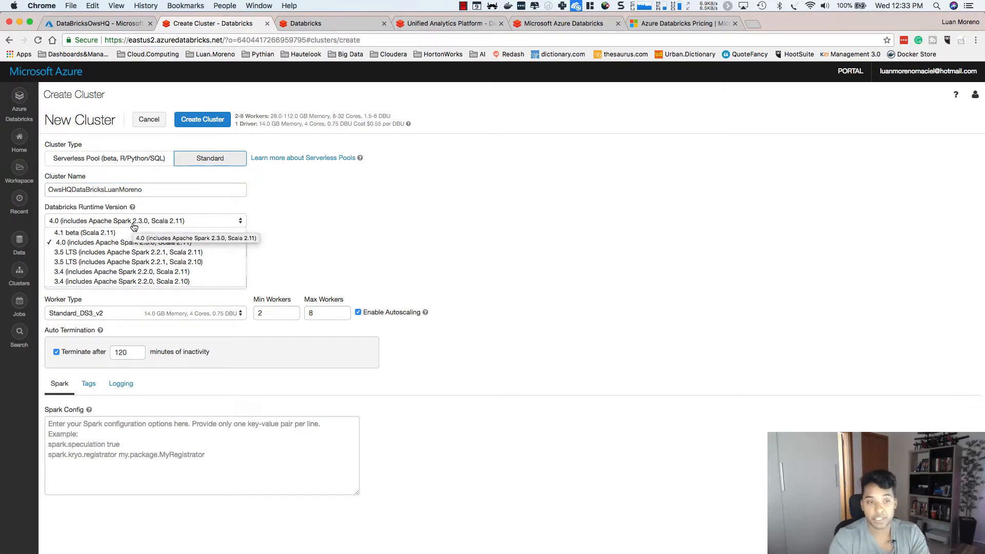
left_click(330, 246)
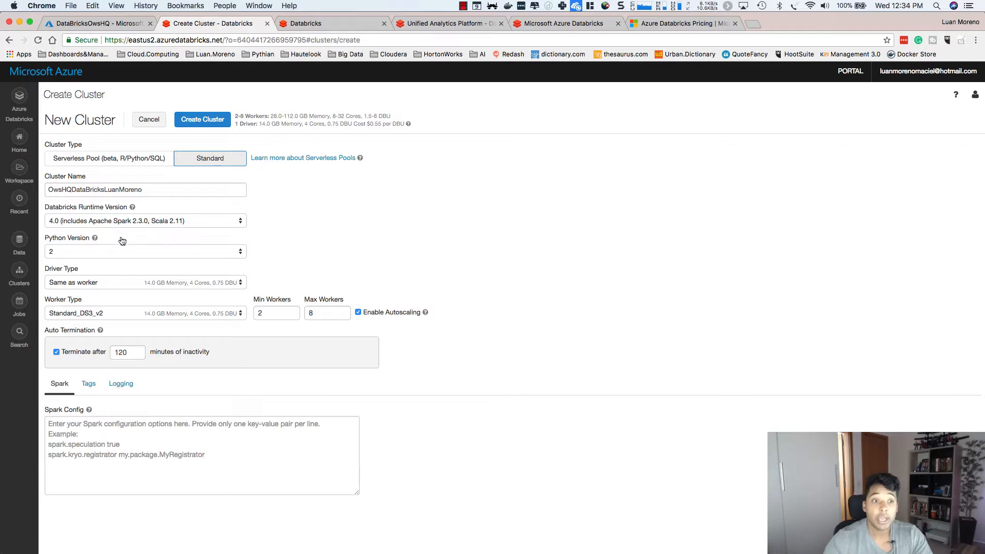
left_click(116, 257)
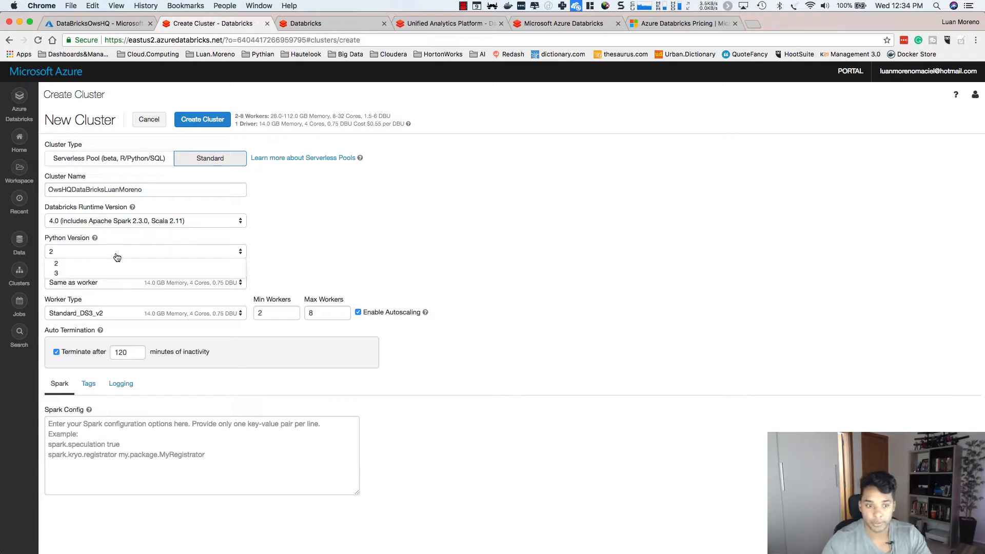
left_click(378, 246)
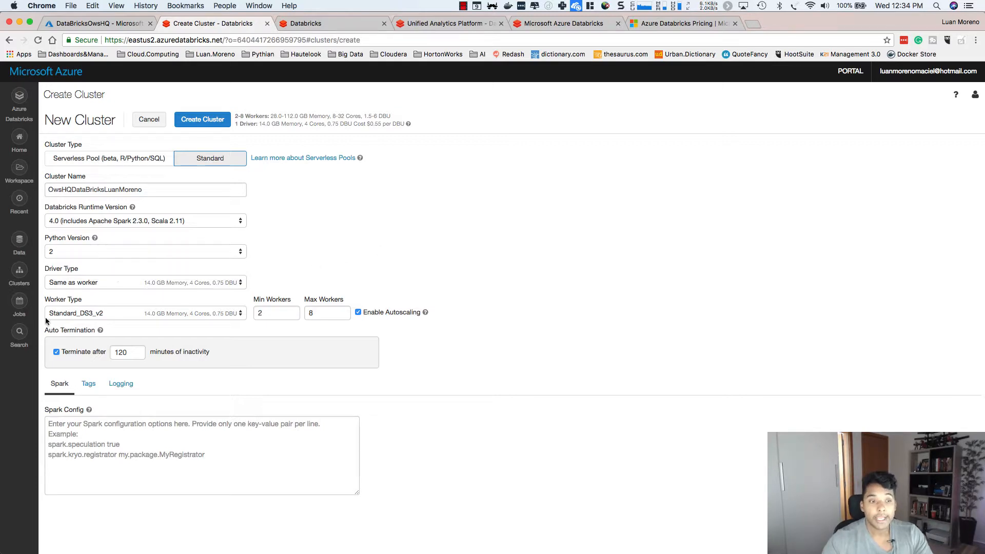
left_click(89, 287)
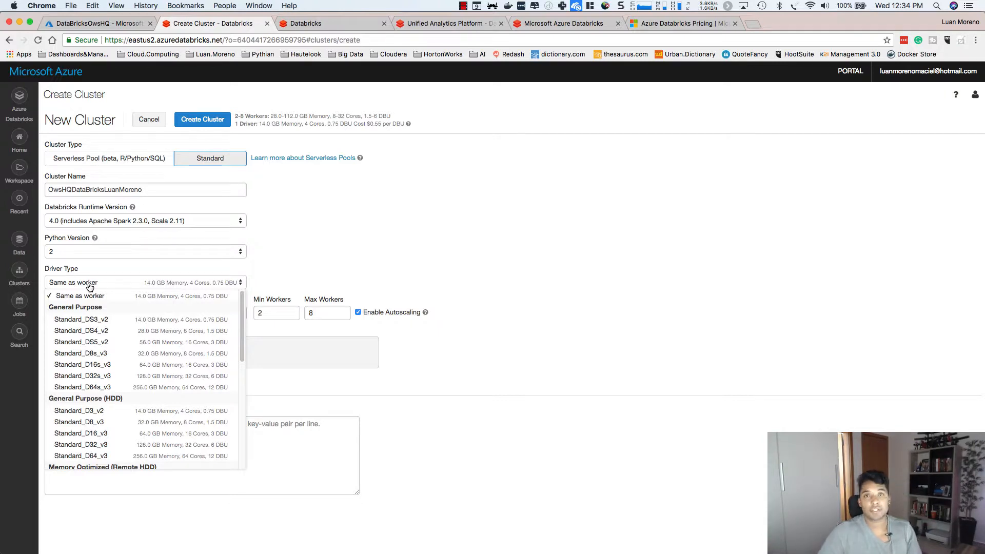
left_click(377, 262)
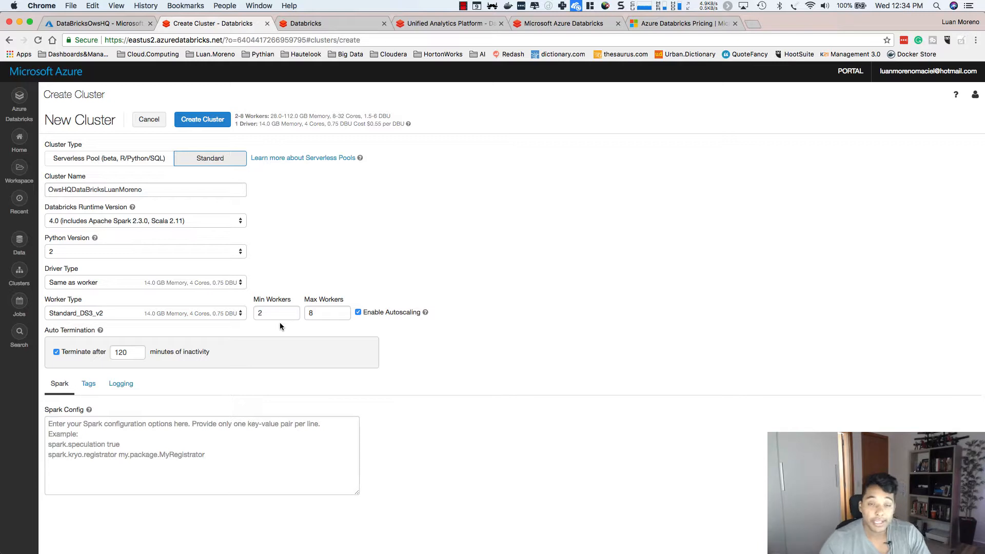
- Set auto termination to 60 minutes of inactivity, then switch the cluster type to Serverless Pool and check its Python version options
double_click(133, 353)
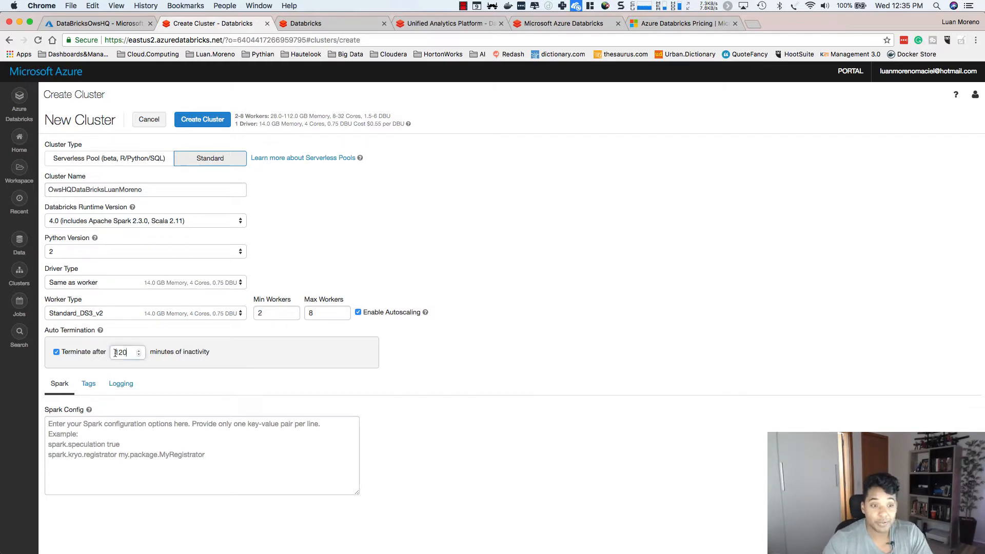
type("60")
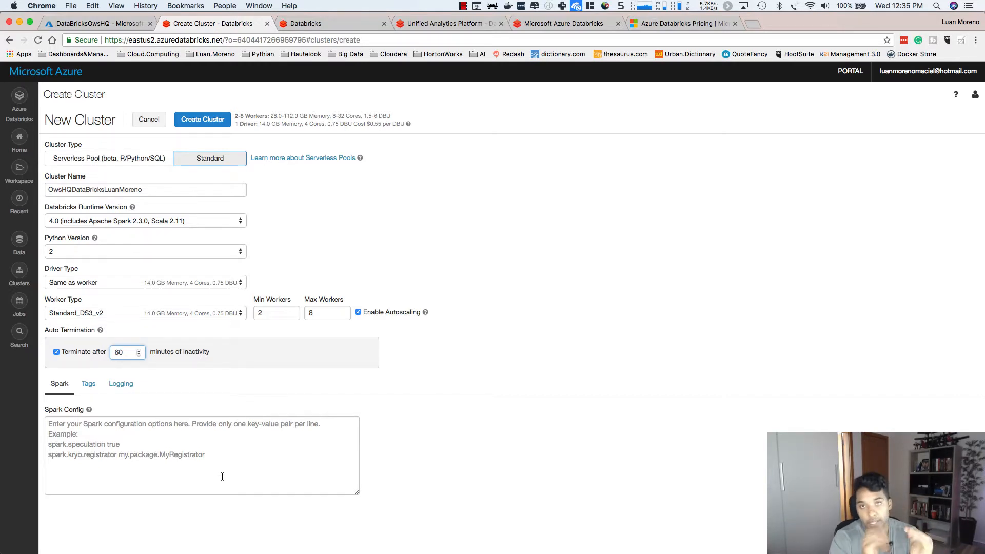
left_click(93, 162)
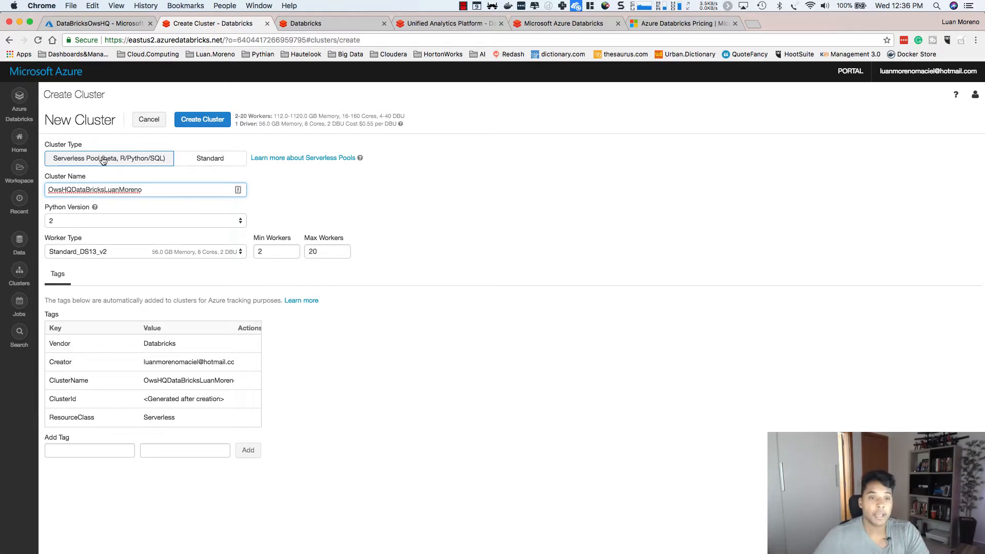
left_click(97, 223)
left_click(97, 222)
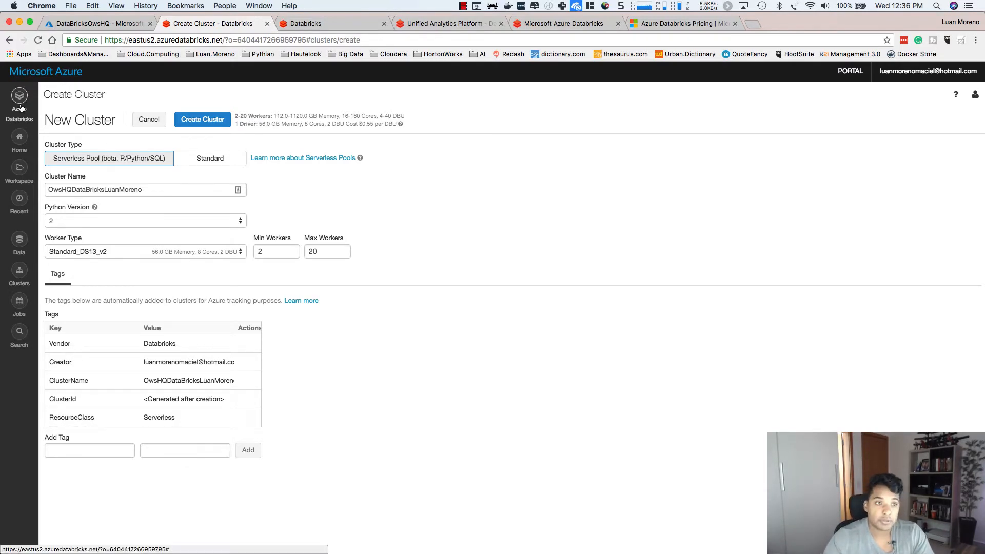
- Create an untitled job, return to the job list and delete that job
left_click(17, 300)
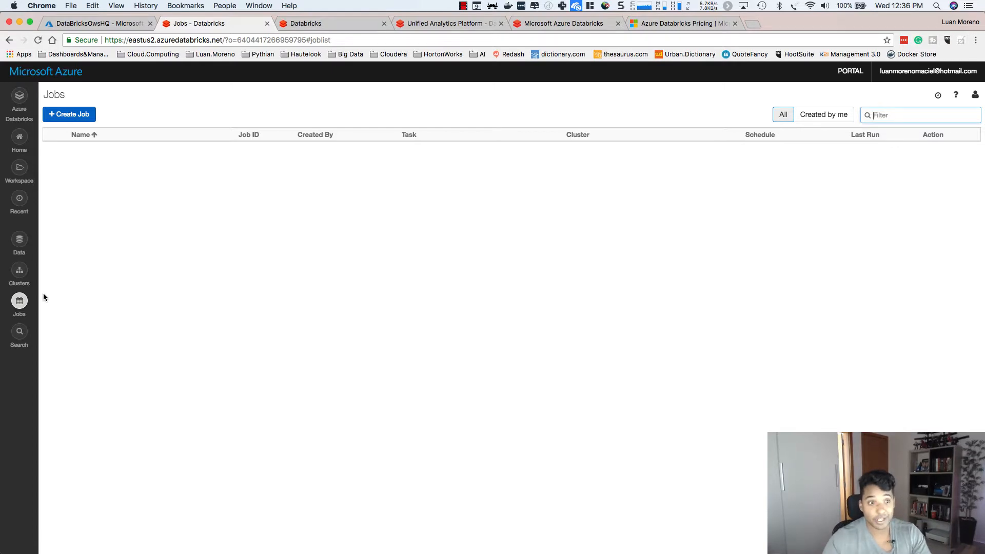
left_click(73, 116)
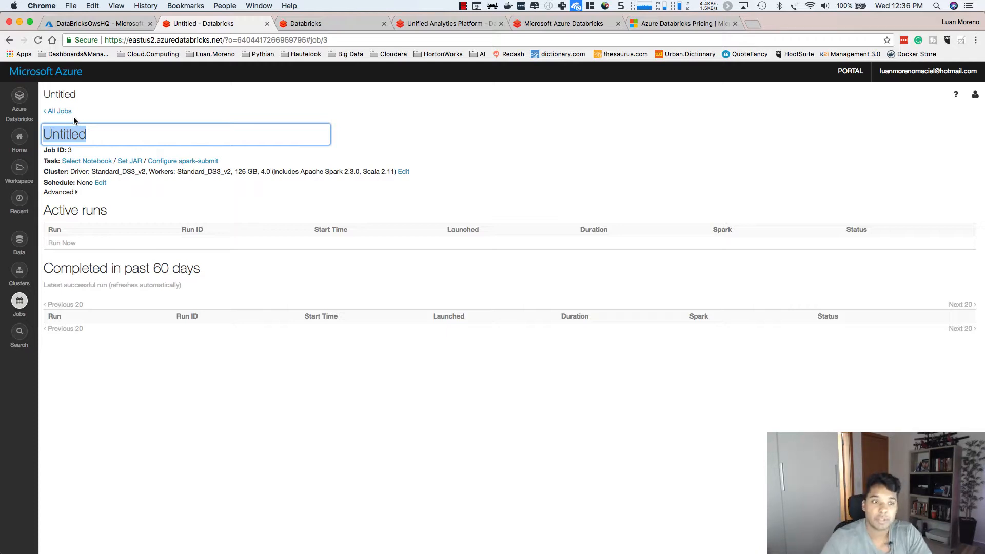
left_click(56, 113)
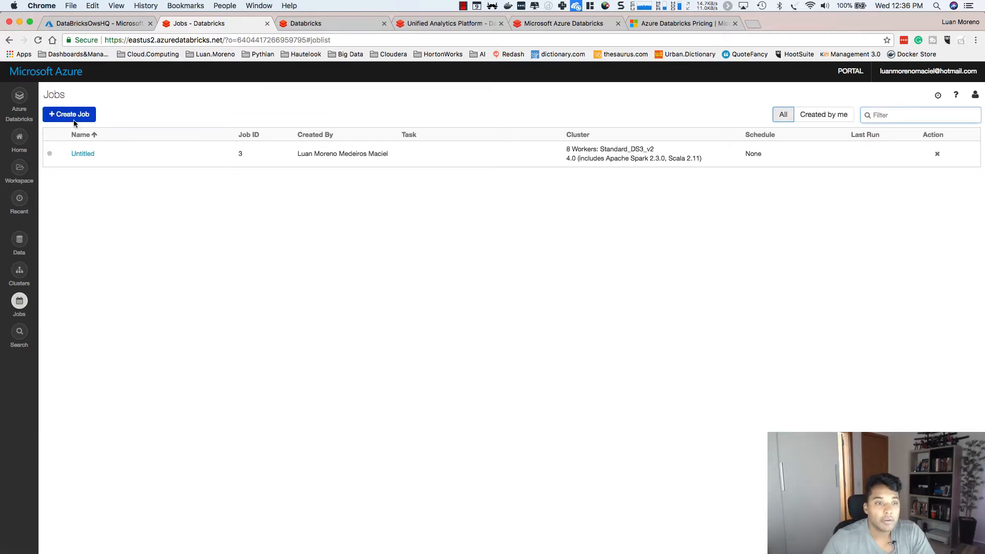
left_click(937, 154)
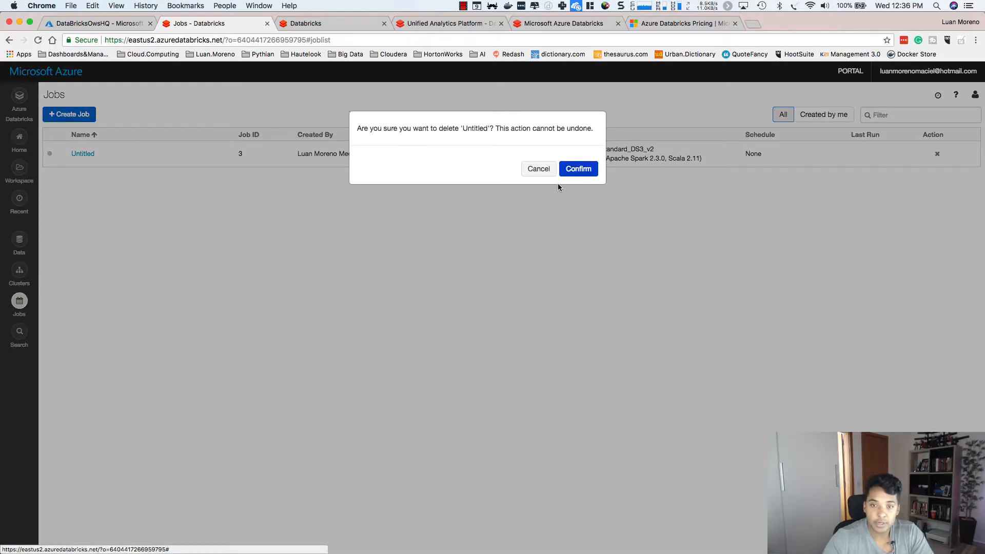
left_click(582, 167)
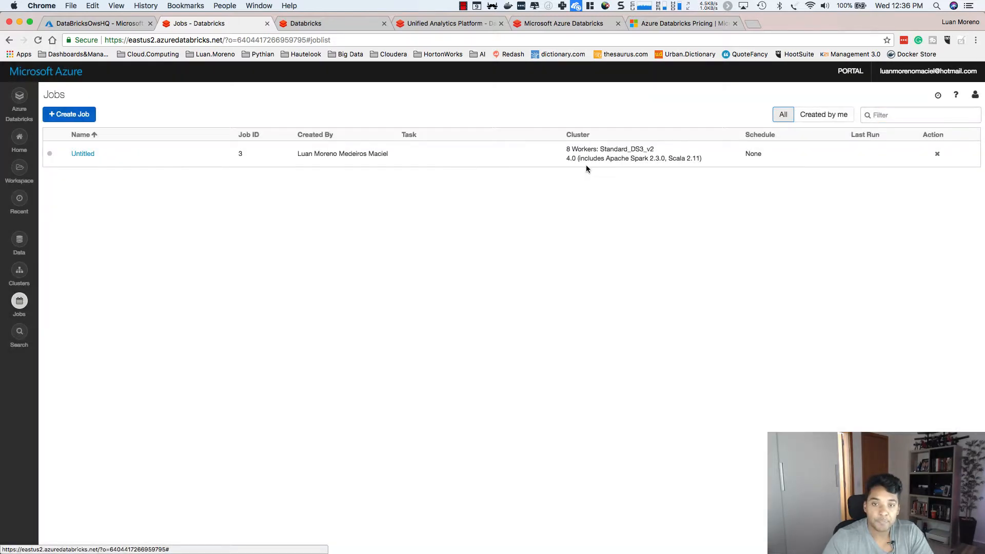
- Open the "ETL Process using Azure DataBricks" notebook from the account's user folder in the workspace
left_click(19, 106)
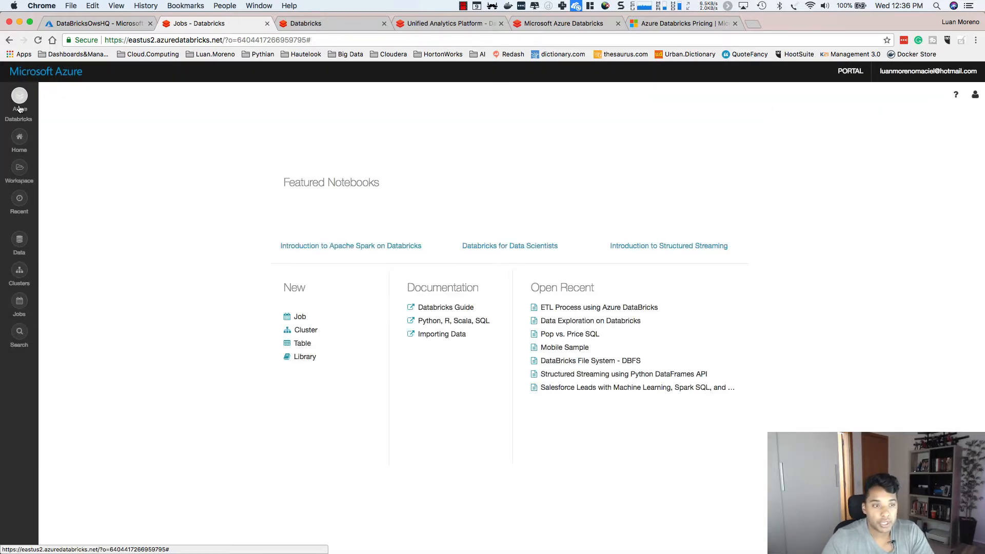
left_click(20, 171)
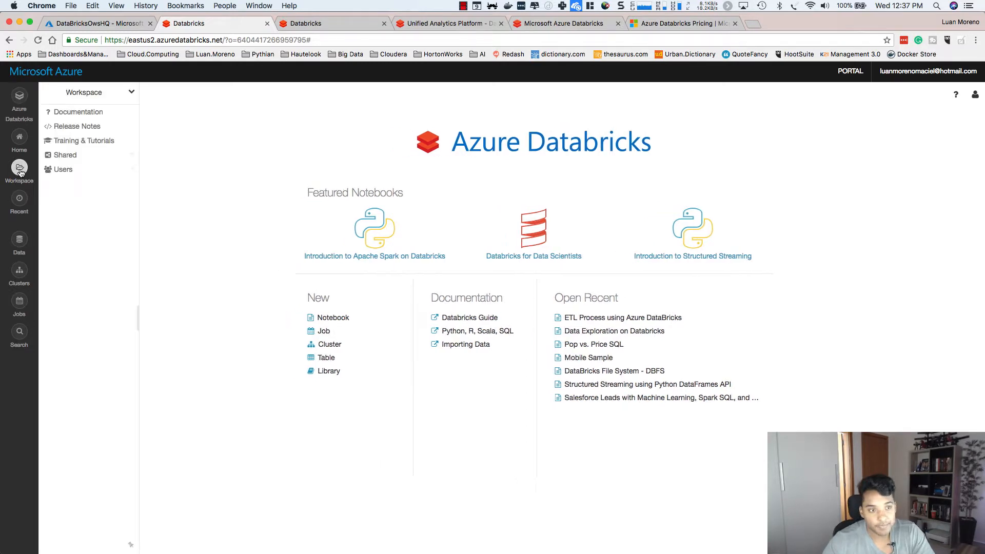
left_click(66, 170)
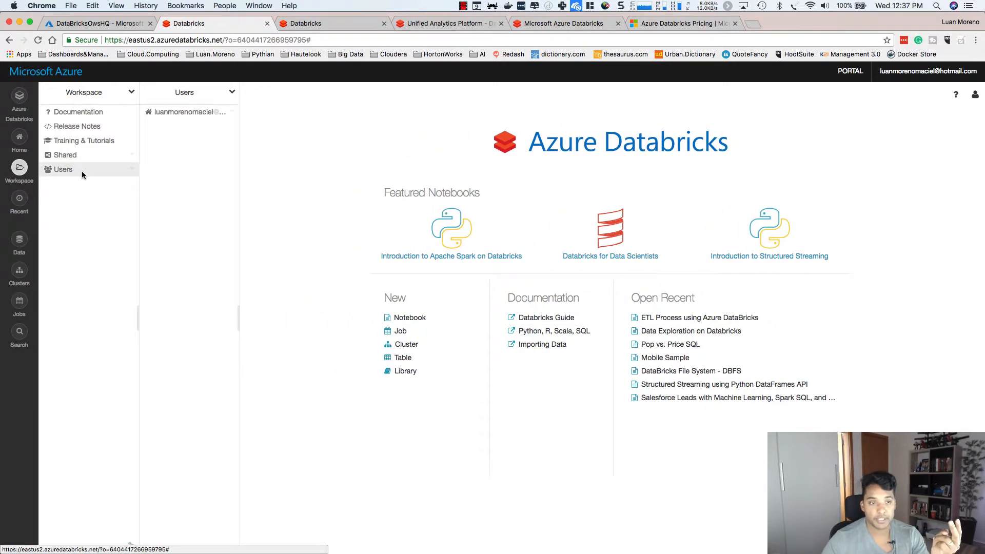
left_click(185, 115)
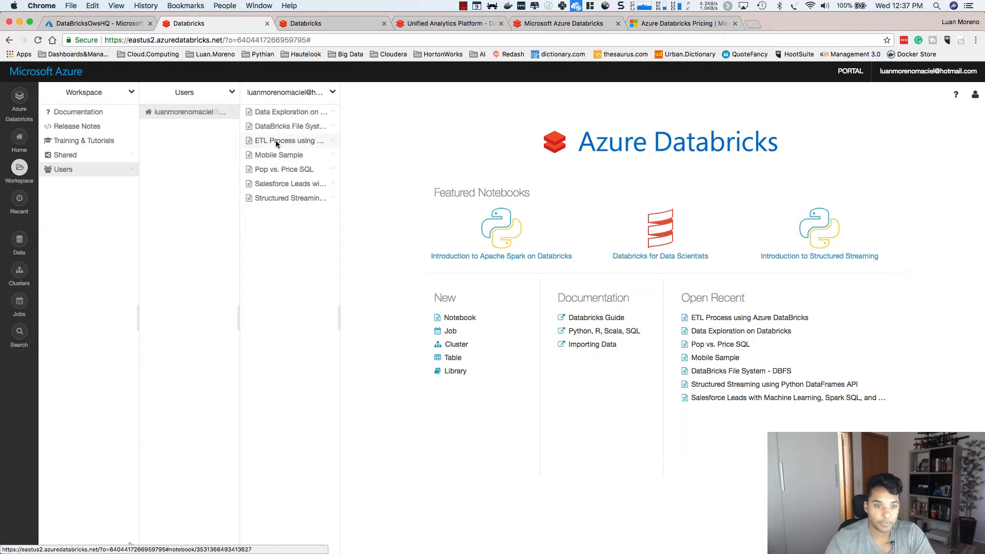
left_click(333, 92)
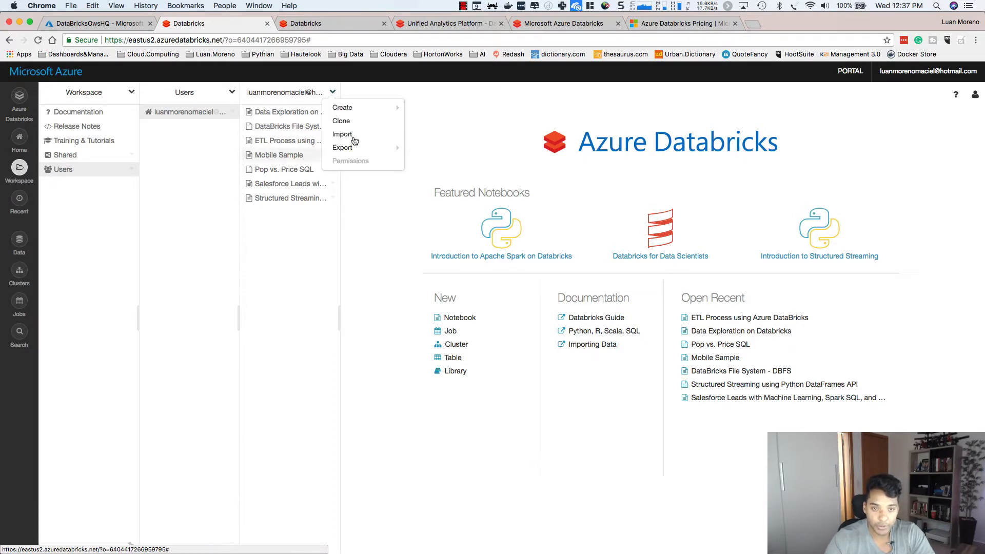
left_click(457, 140)
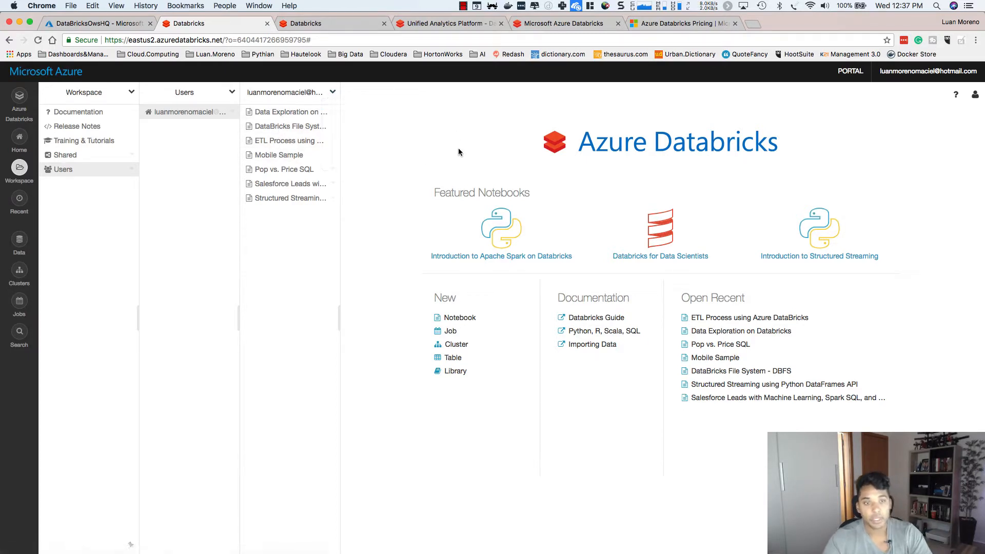
left_click(288, 142)
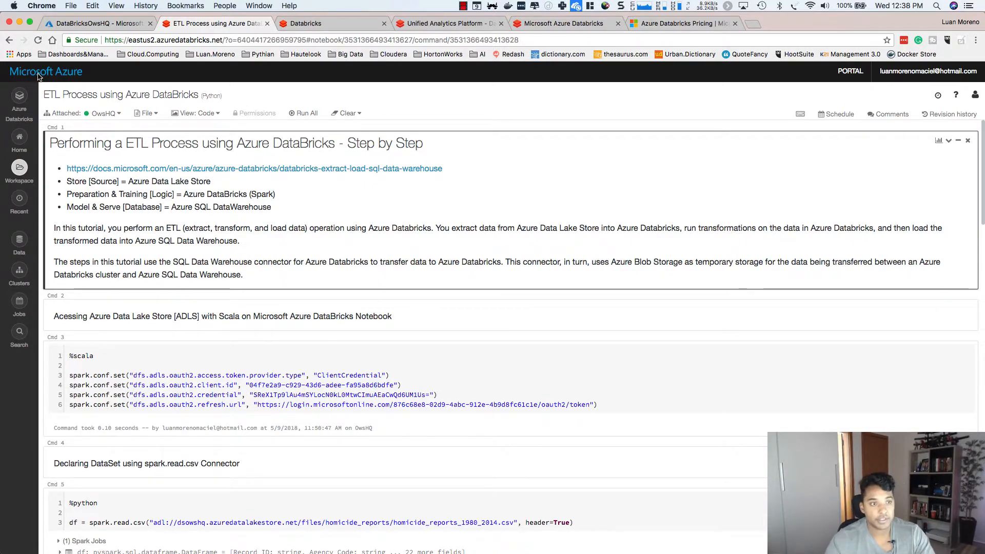
- Switch back to the Azure portal and return to its dashboard
left_click(101, 23)
left_click(61, 82)
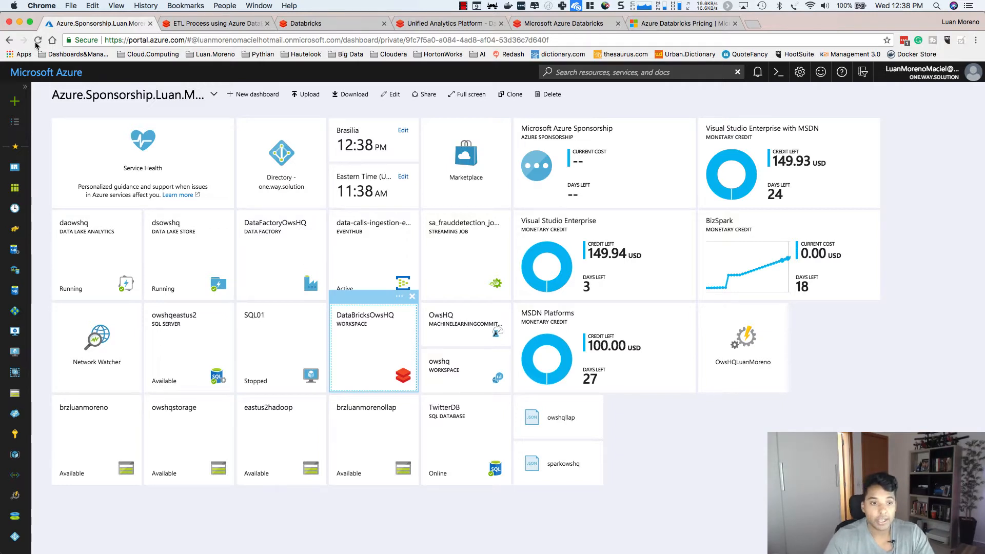
- Open the dsowshq Data Lake Store's data explorer and browse to the homicide_reports folder inside files
left_click(216, 265)
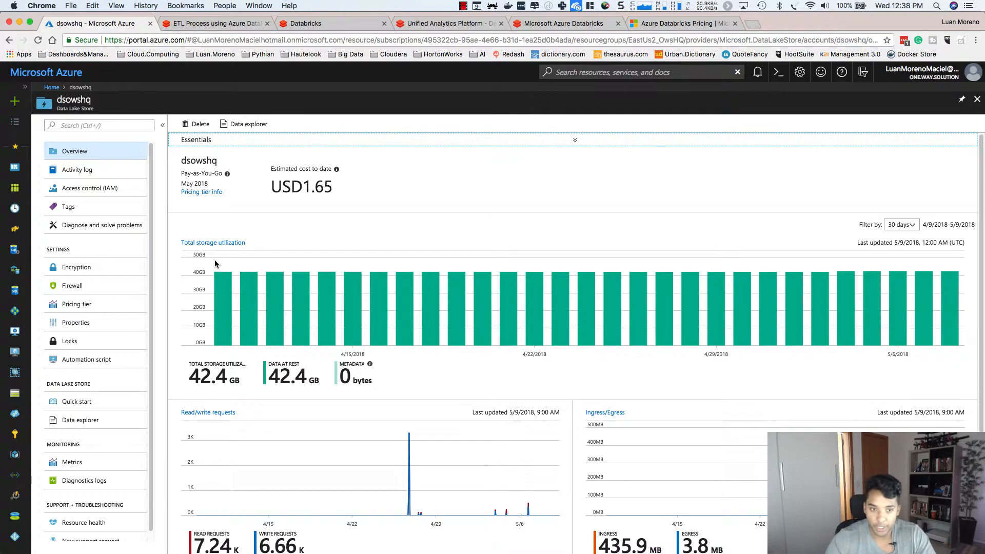
left_click(64, 421)
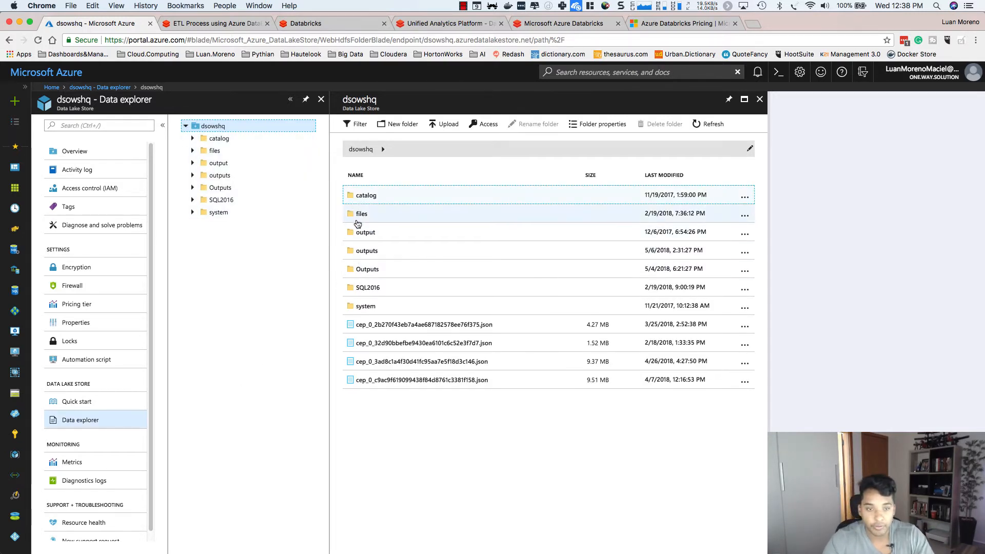
left_click(358, 214)
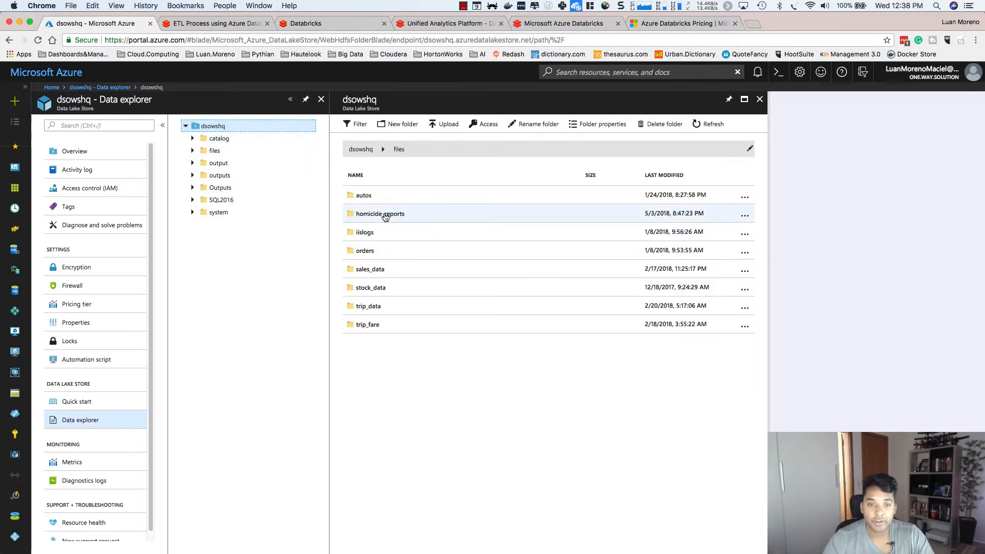
left_click(386, 215)
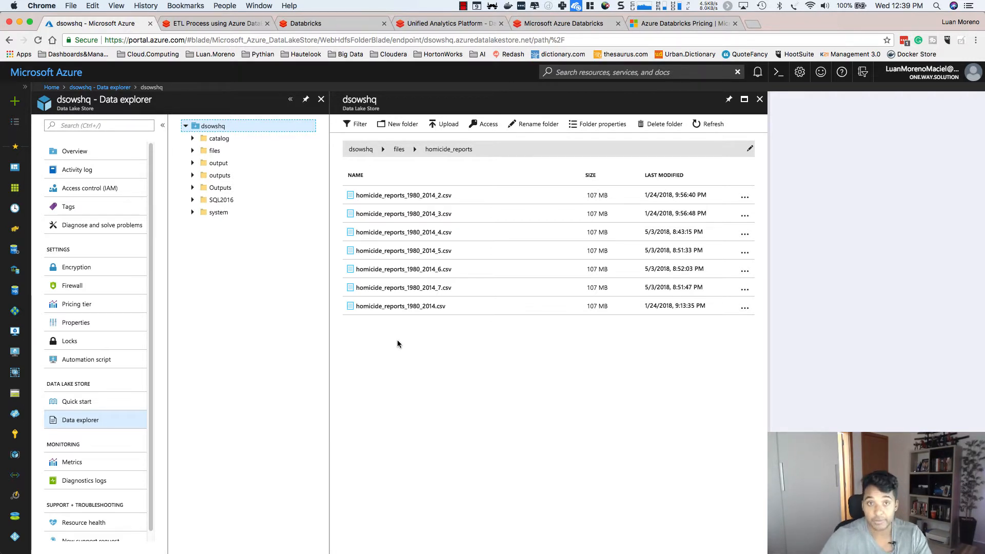
- Return to the ETL notebook and view its comments, revision history and recent activity, closing each one
left_click(234, 22)
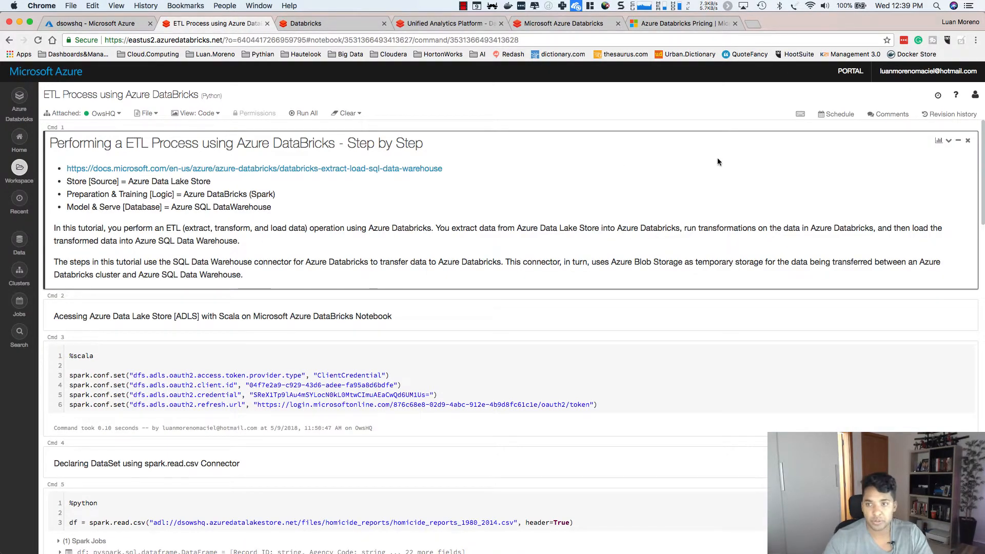
left_click(889, 114)
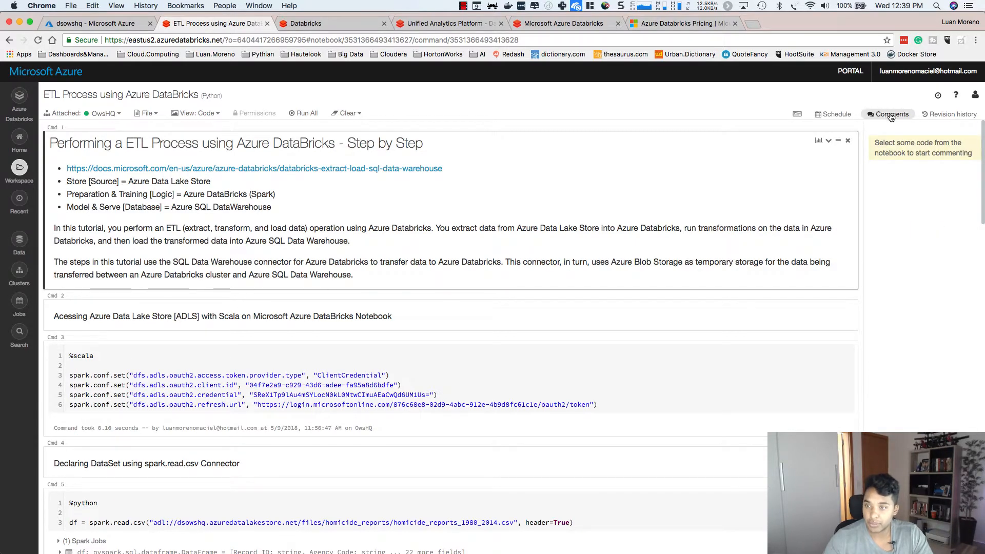
left_click(950, 114)
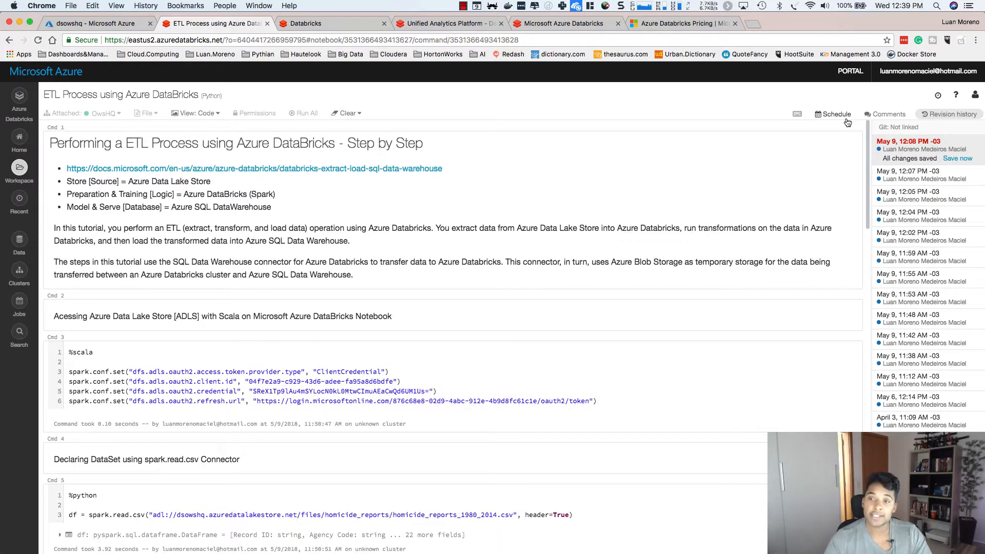
left_click(938, 115)
left_click(938, 96)
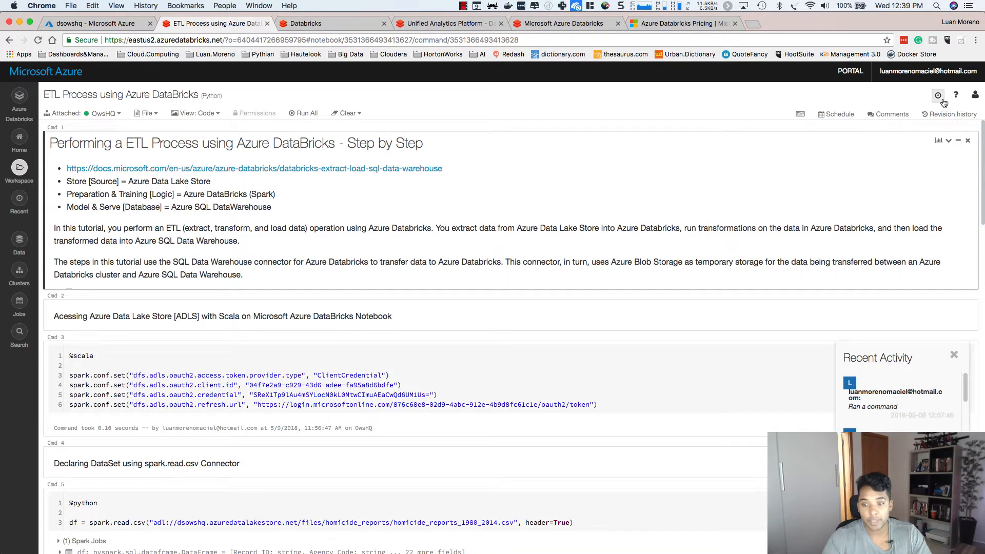
left_click(954, 355)
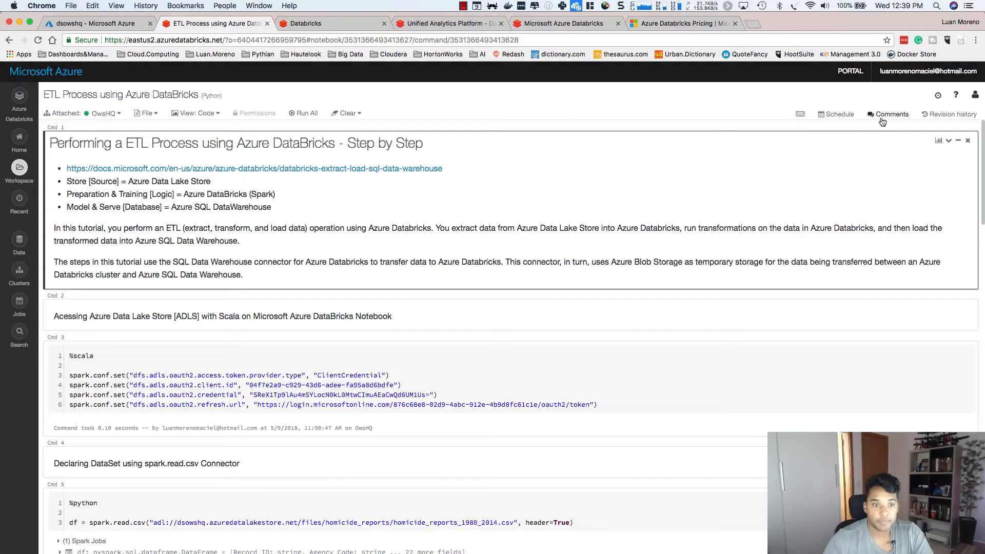
- Run the Scala cell that sets the OAuth2 access configuration for Azure Data Lake Store
left_click(513, 354)
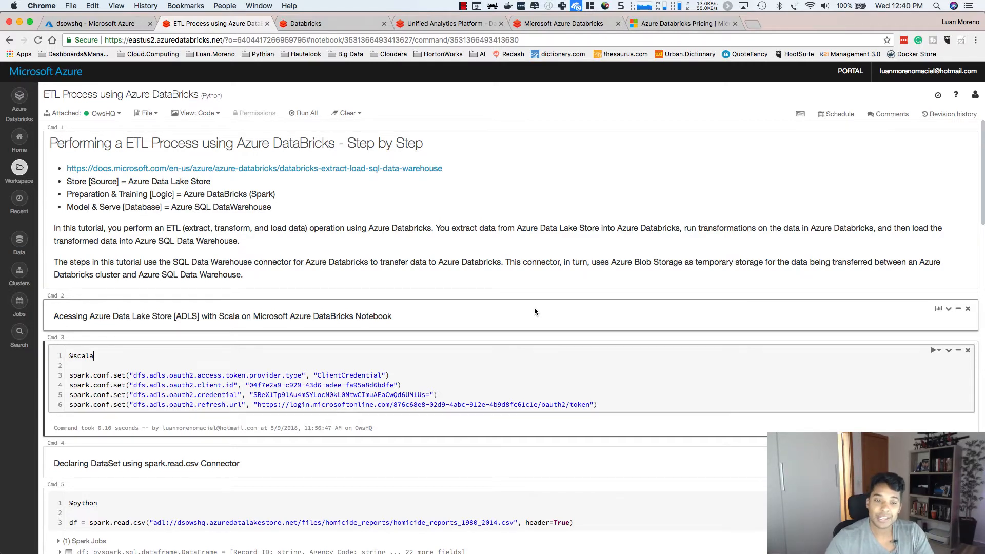
left_click_drag(598, 405, 72, 362)
left_click(367, 370)
key("shift+Return")
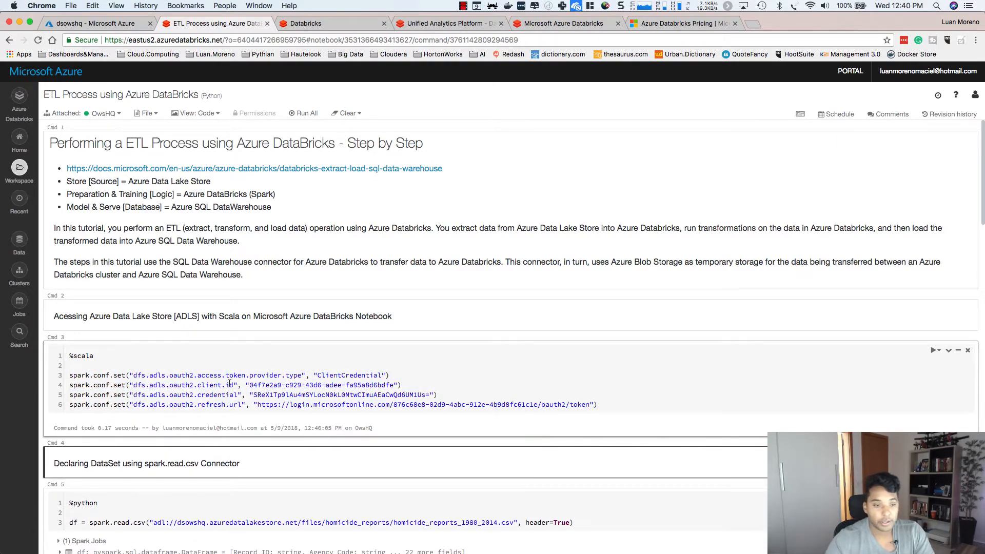
- Run the Python cell that loads homicide_reports_1980_2014.csv into df with spark.read.csv
scroll(231, 384, "down", 3)
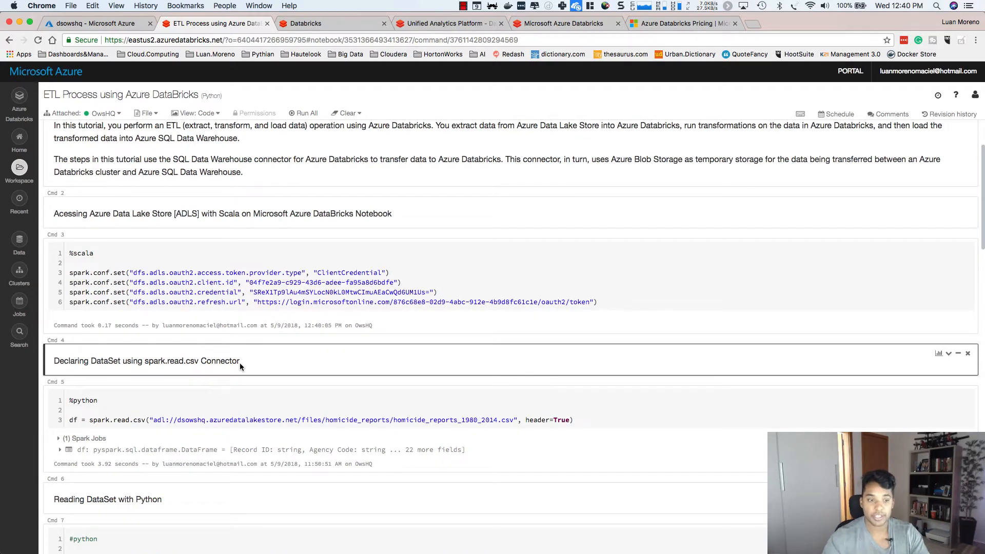
scroll(239, 362, "down", 3)
left_click(112, 149)
left_click_drag(112, 149, 64, 149)
left_click(116, 160)
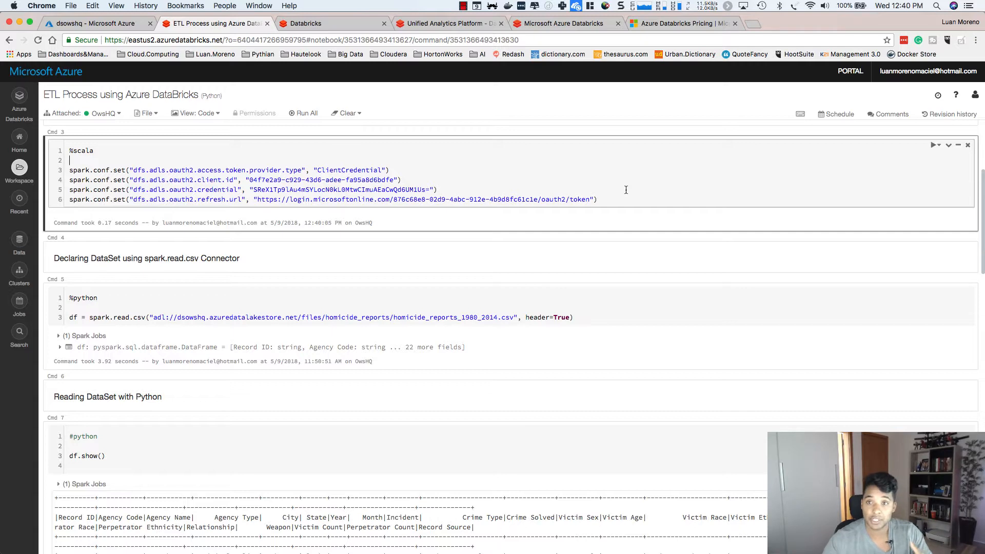
left_click(223, 285)
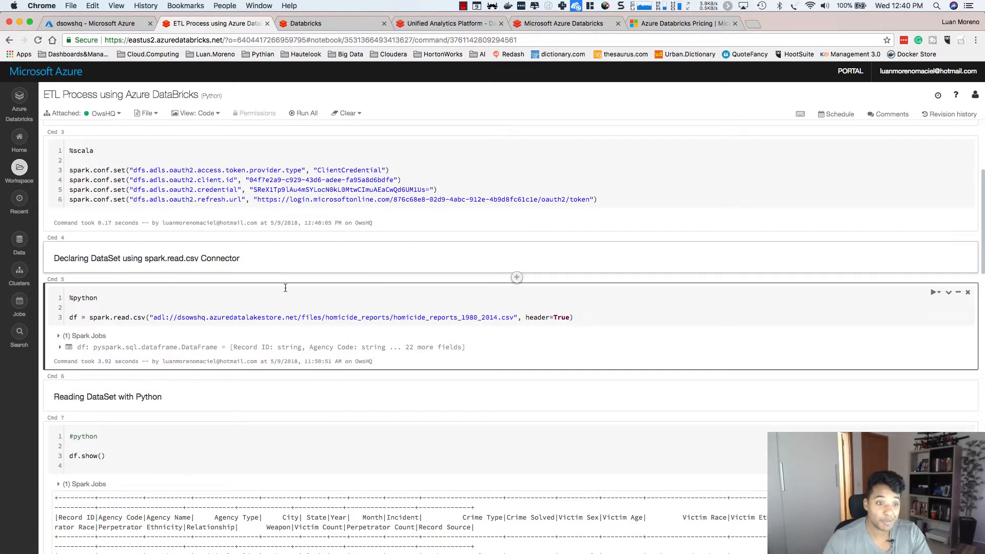
left_click(72, 298)
left_click(149, 299)
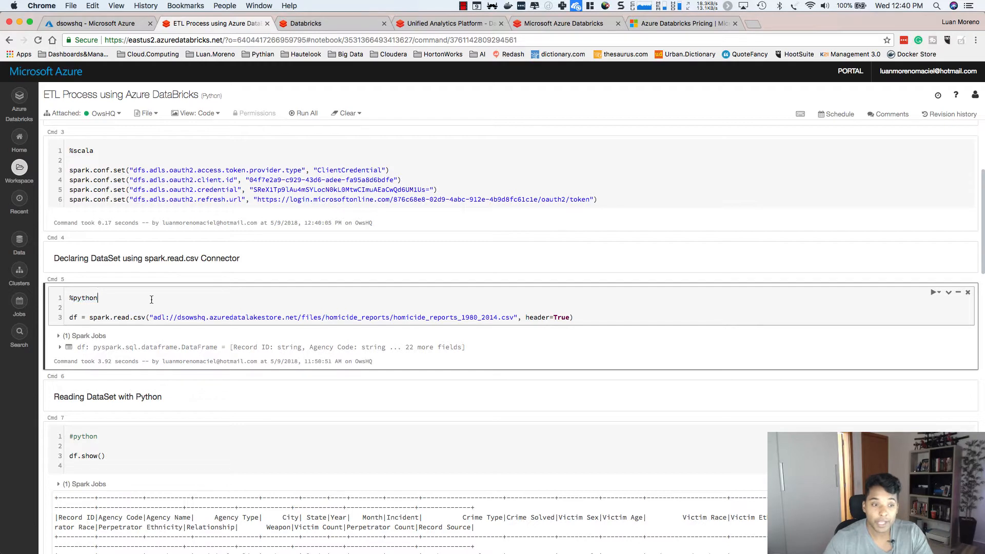
key("shift+Return")
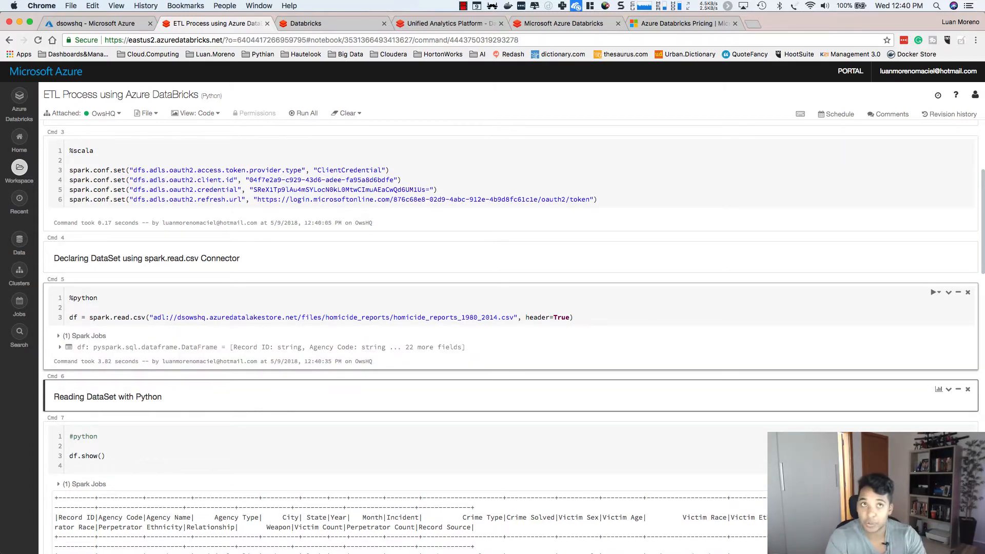
- Expand the df DataFrame's schema beneath the loading cell and review its columns and data types
left_click(60, 348)
scroll(162, 369, "down", 3)
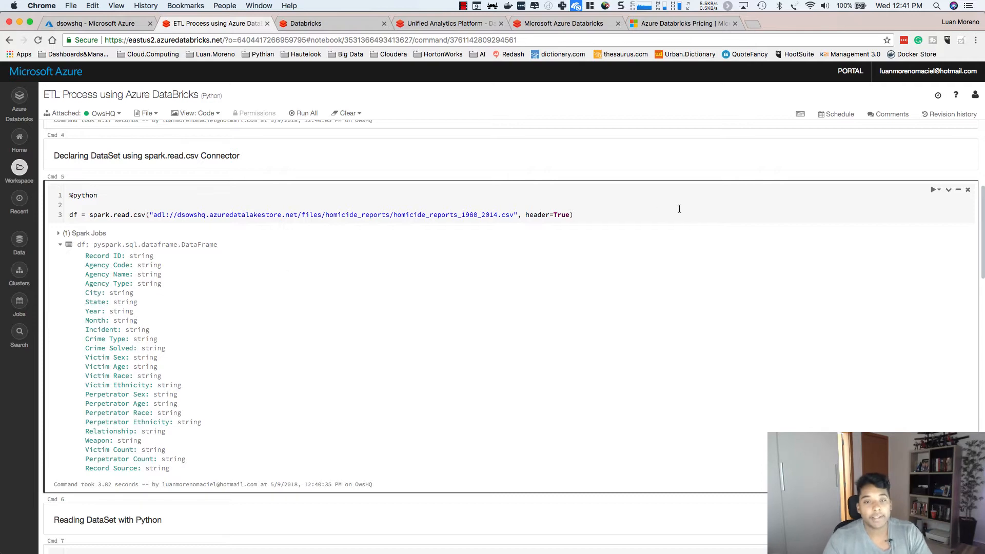
scroll(200, 226, "down", 2)
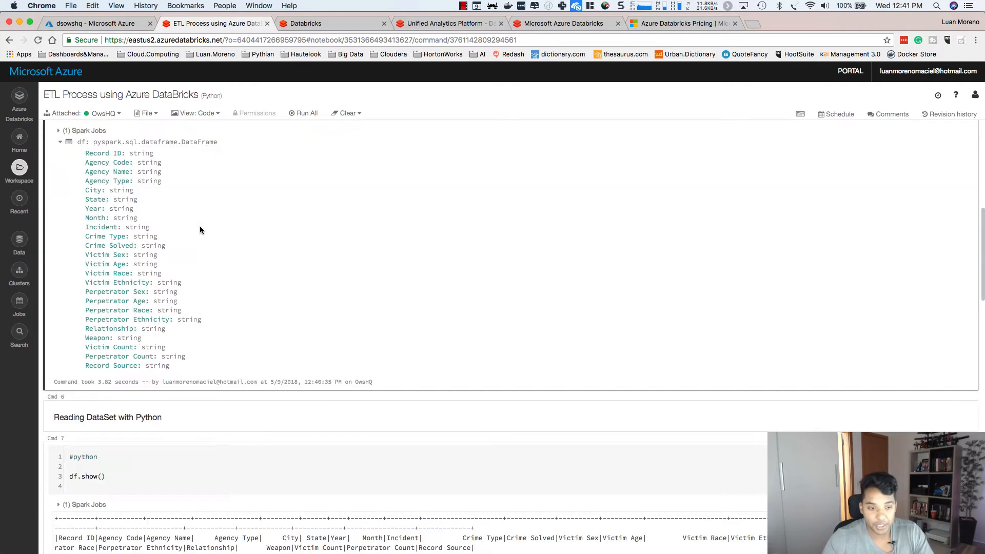
- Run the df.show() cell under Reading DataSet with Python and look at its output
scroll(200, 230, "down", 4)
left_click(158, 272)
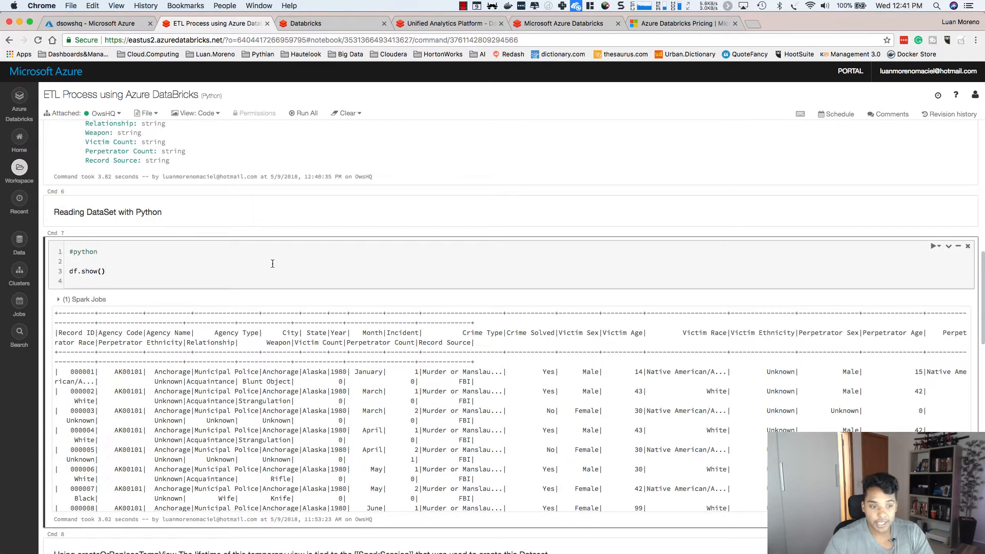
key("shift+Return")
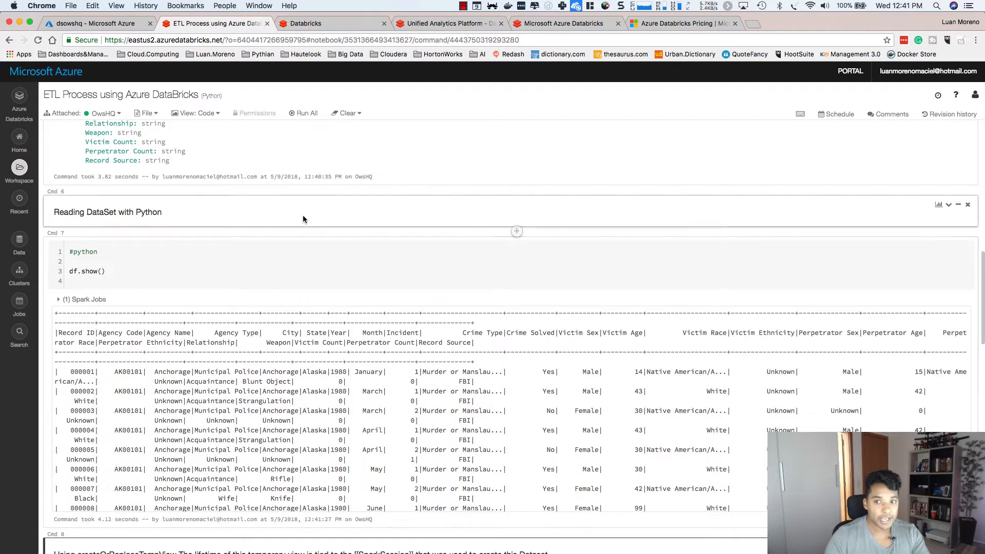
left_click(342, 391)
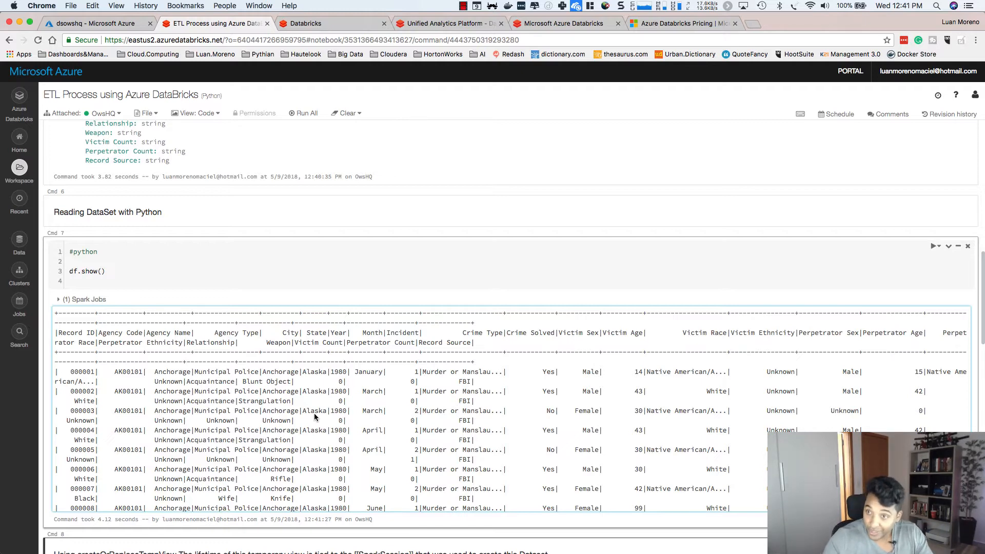
- Run the Python cell that creates the data_homicide_reports temporary view from df
scroll(334, 405, "down", 5)
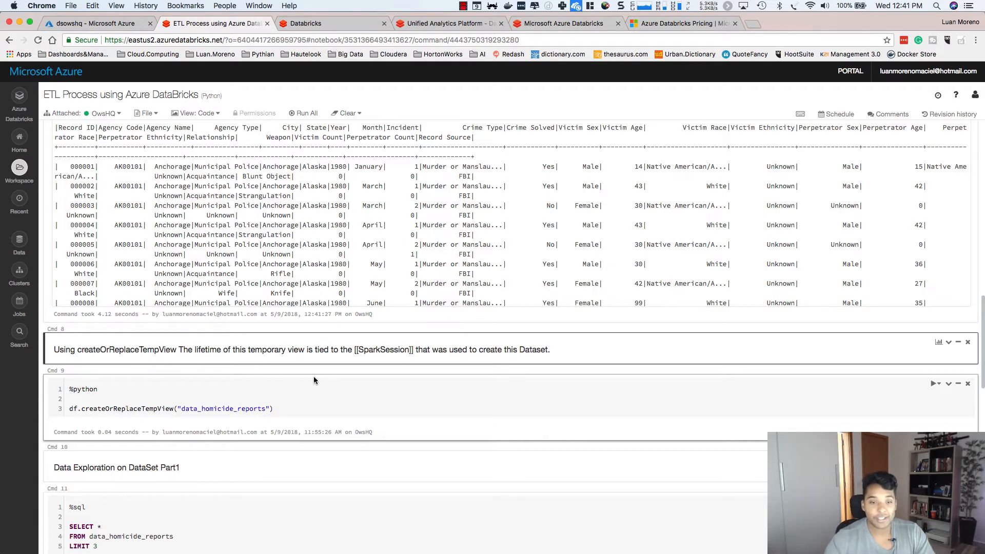
left_click(158, 387)
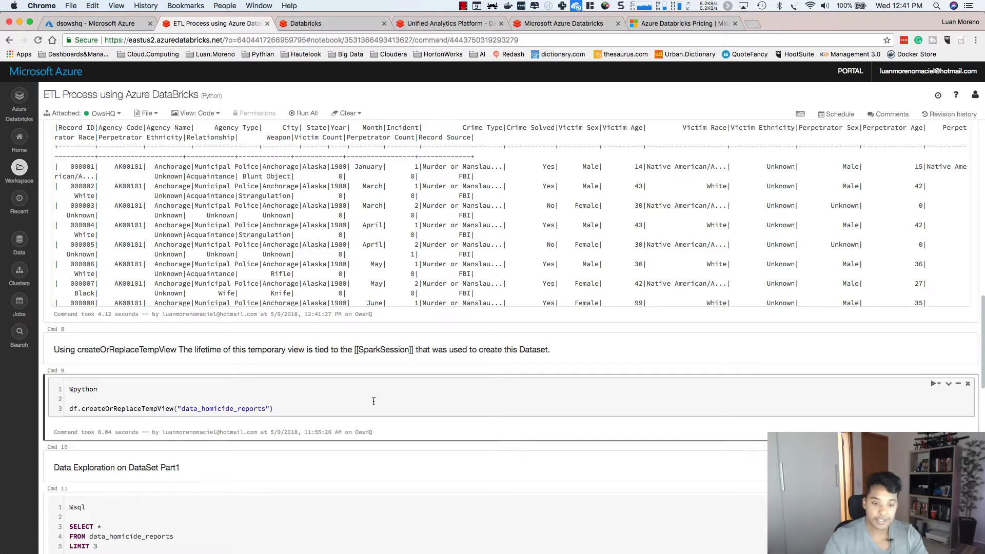
key("shift+Return")
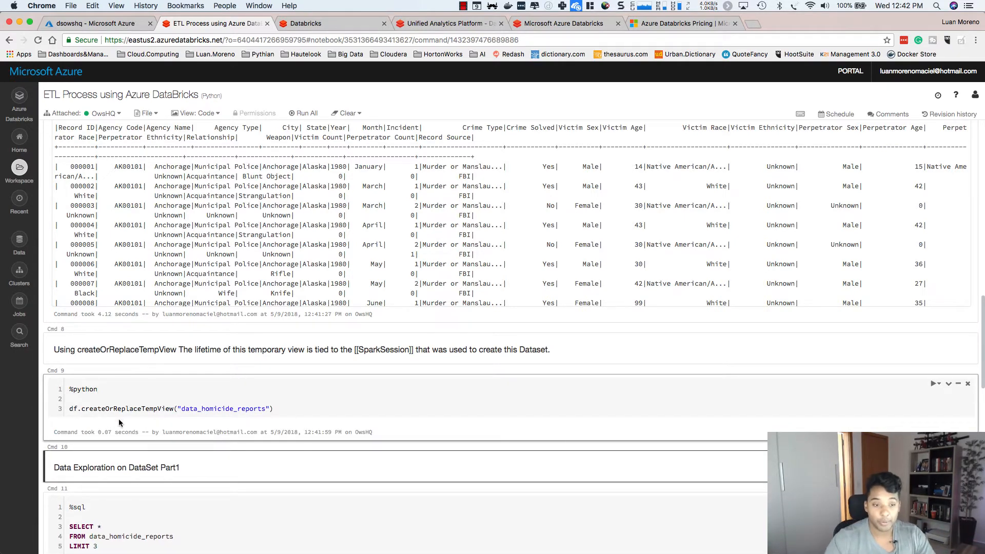
- Run the SQL cell that selects three rows from data_homicide_reports and look over its query and result table
key("shift+Return")
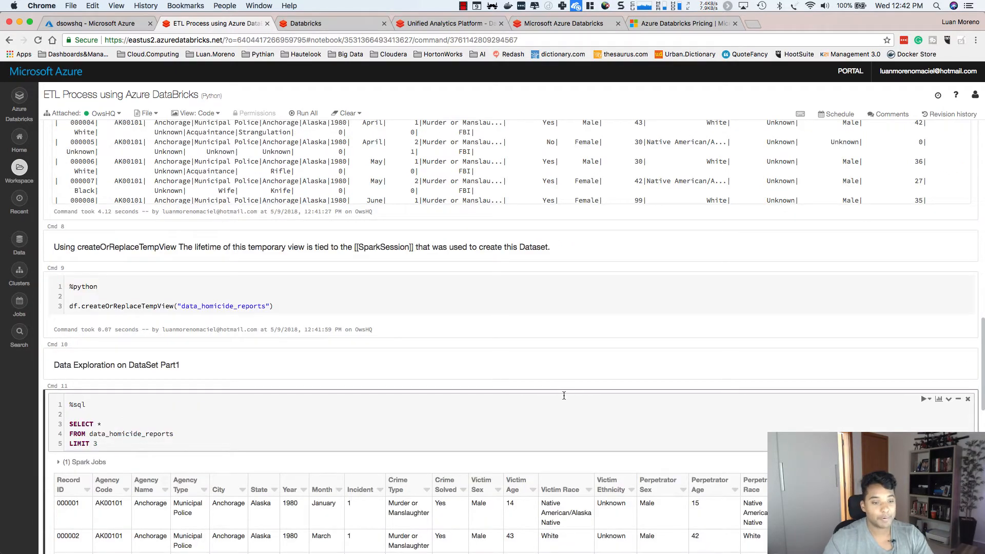
key("shift+Return")
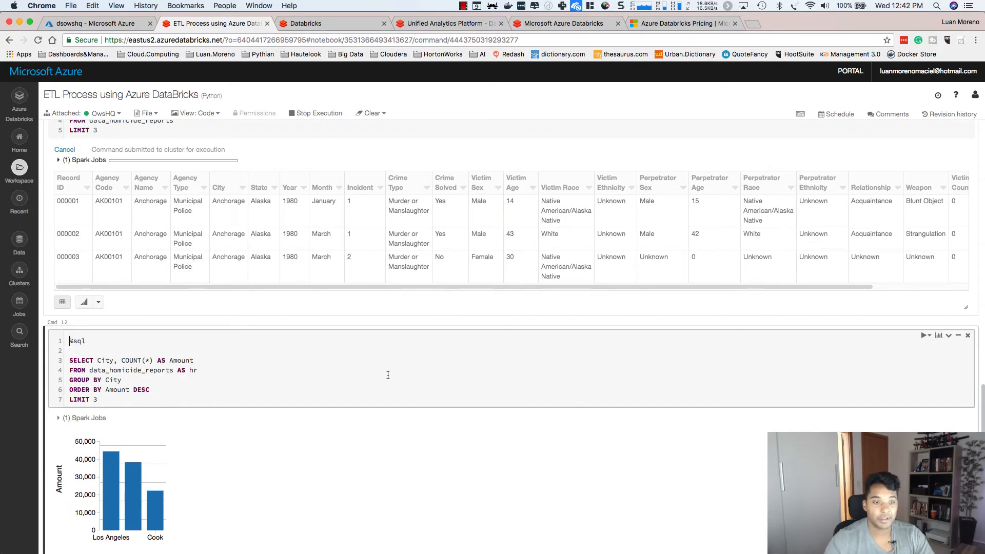
scroll(413, 378, "up", 3)
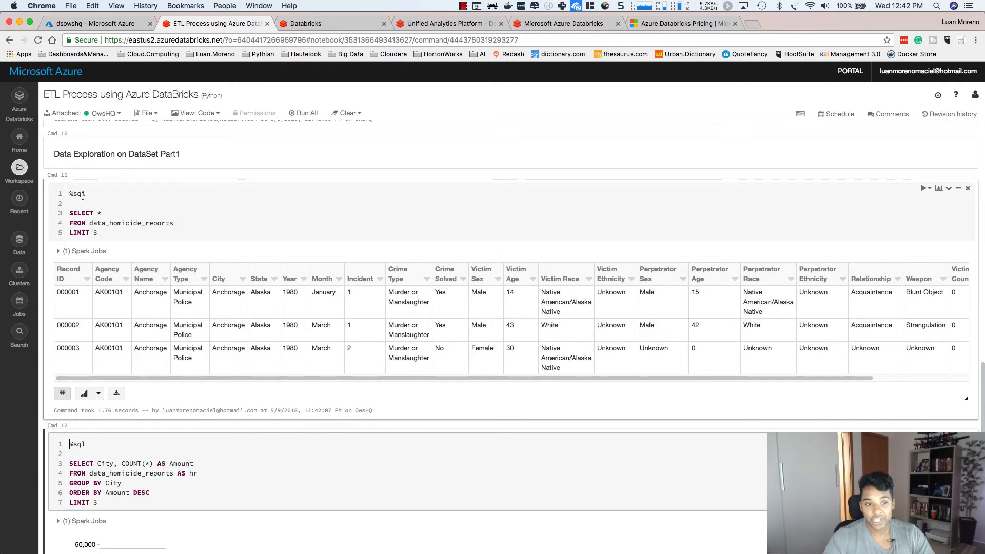
double_click(81, 195)
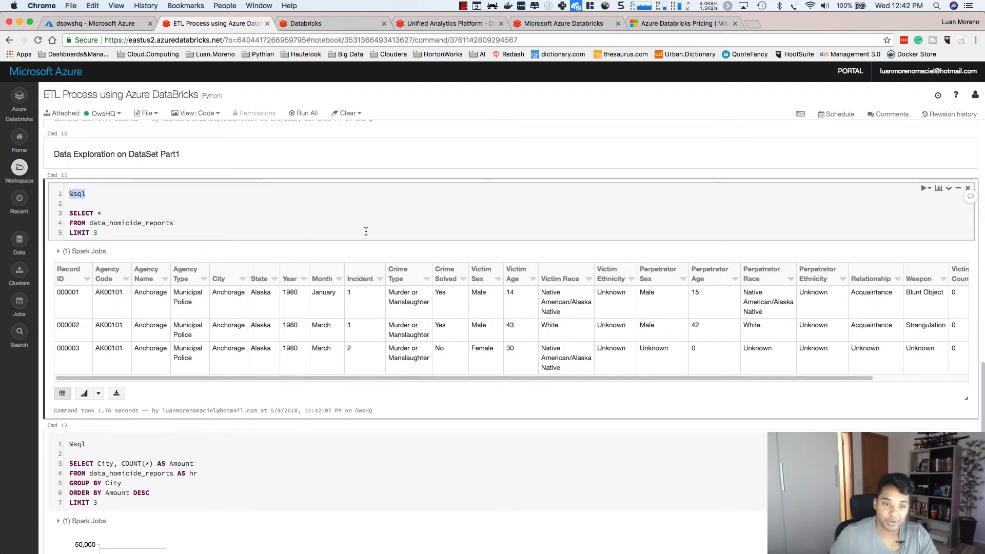
left_click(111, 200)
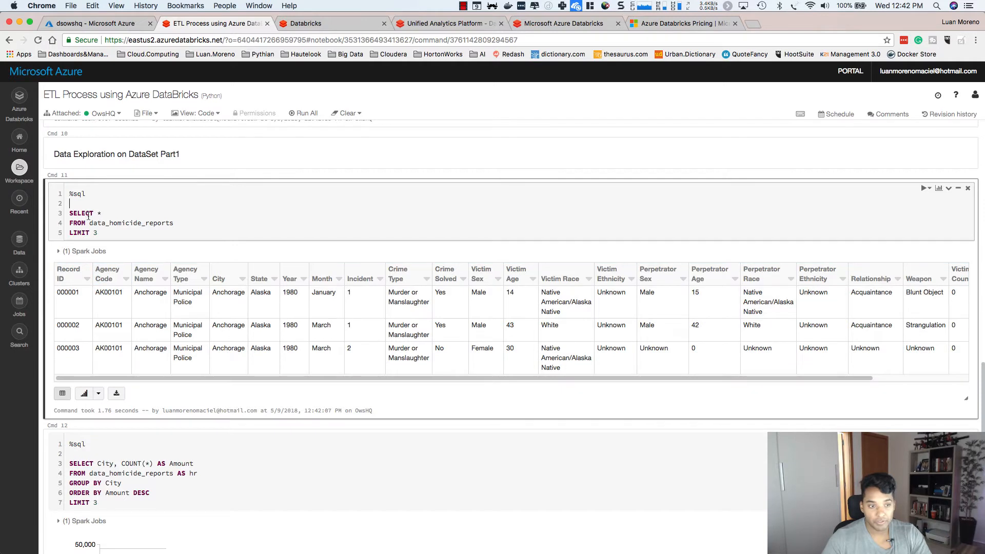
mouse_move(251, 378)
left_mouse_down()
mouse_move(368, 379)
mouse_move(236, 383)
left_mouse_up()
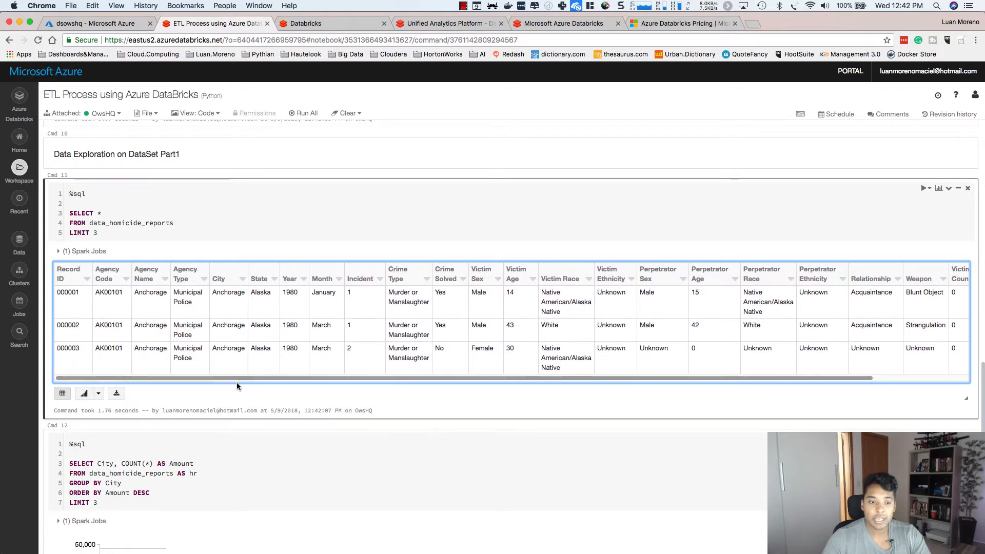
- Run the SQL cell counting records for the top three cities and display its result as a table instead of a bar chart
scroll(236, 383, "down", 3)
left_click(338, 371)
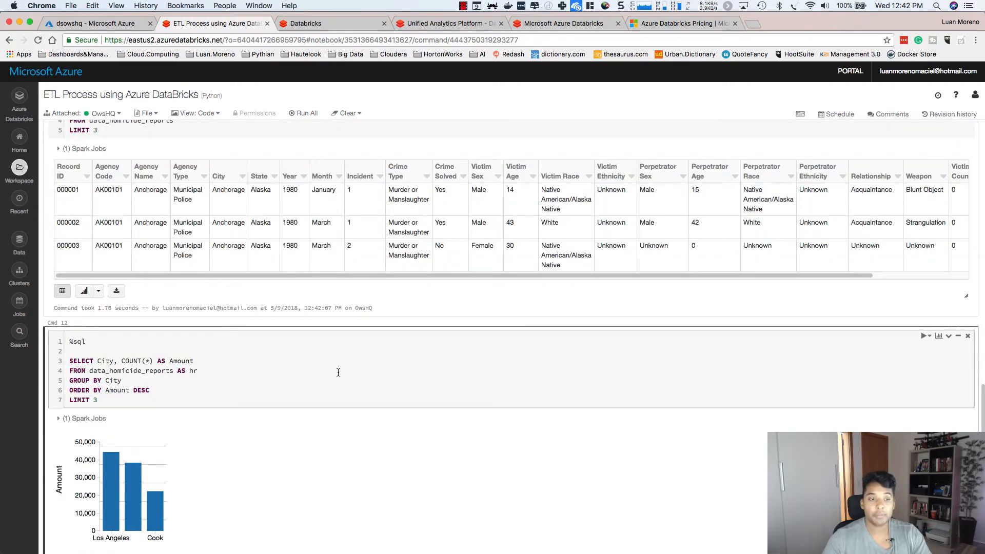
scroll(338, 372, "down", 3)
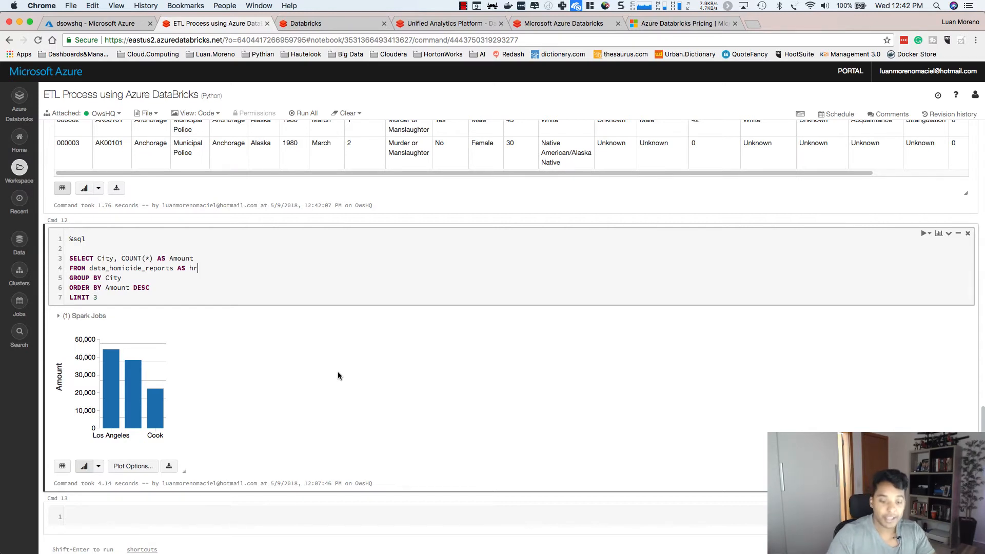
key("shift+Return")
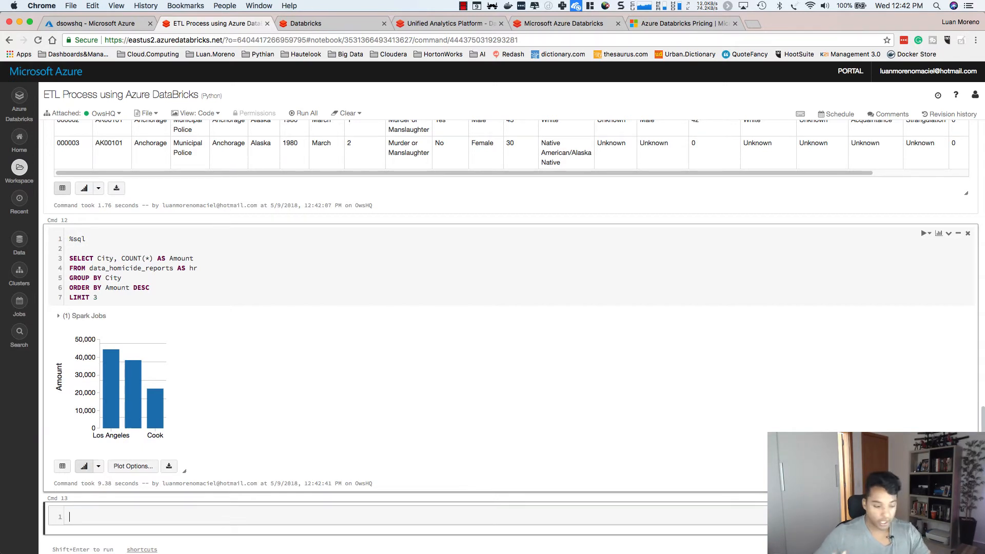
mouse_move(120, 397)
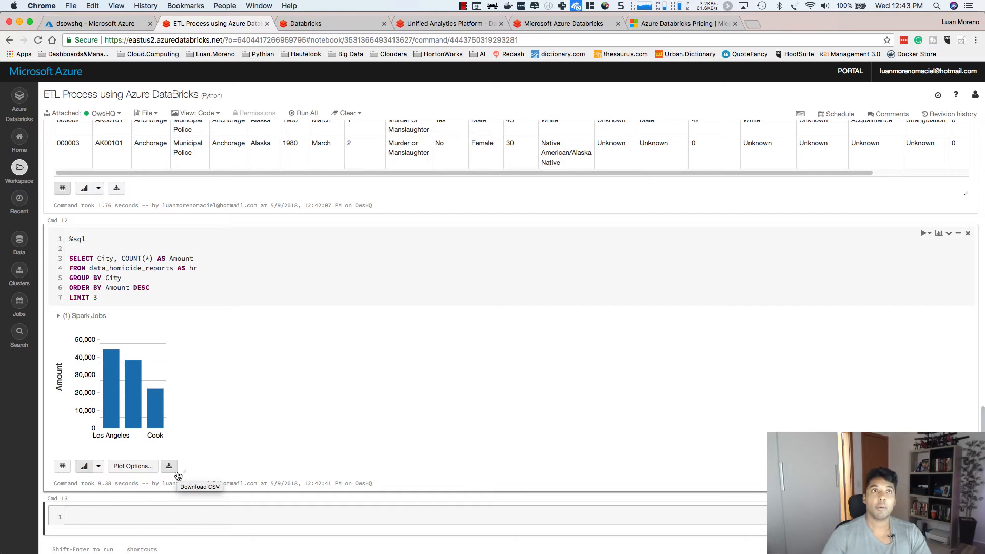
left_click(62, 466)
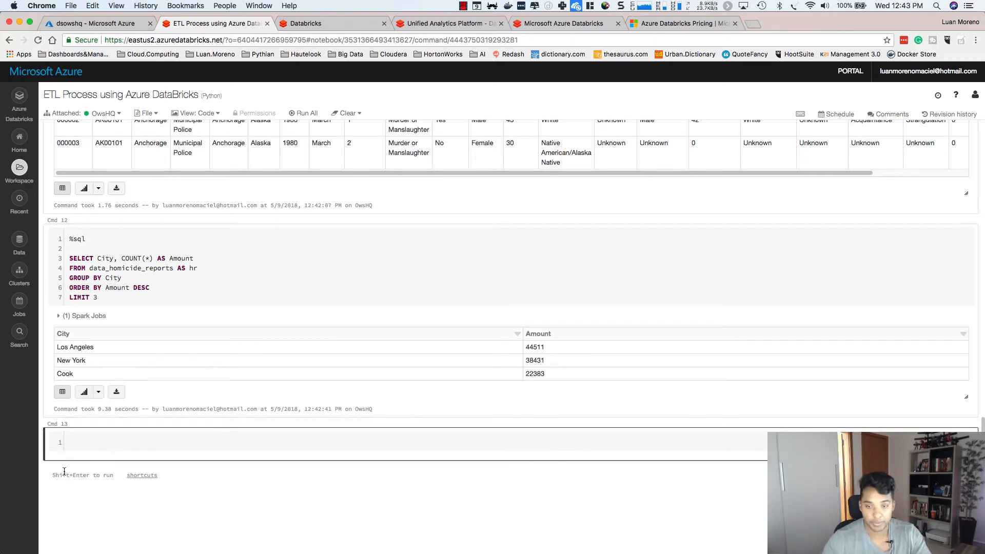
- Display the top three cities' query result as a pie chart
left_click(85, 393)
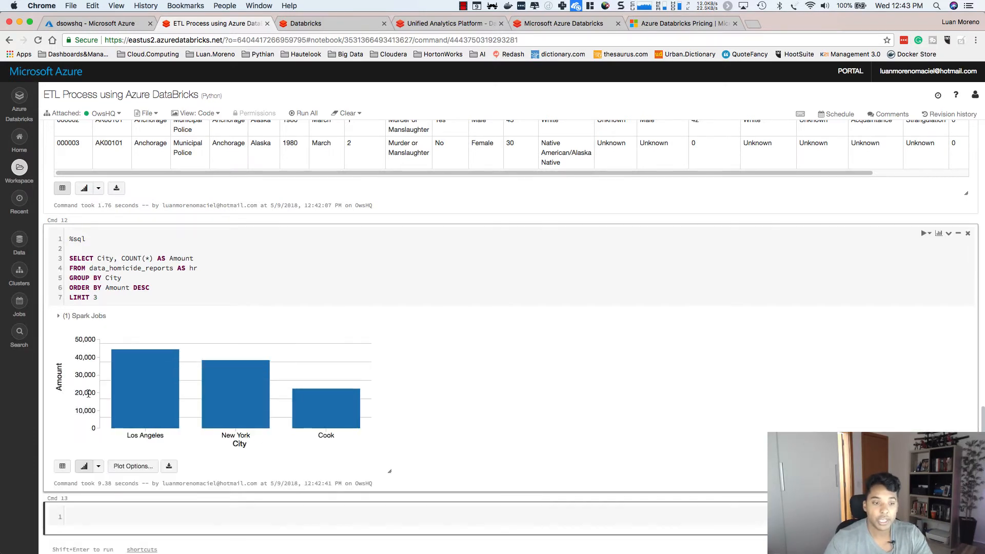
left_click(98, 466)
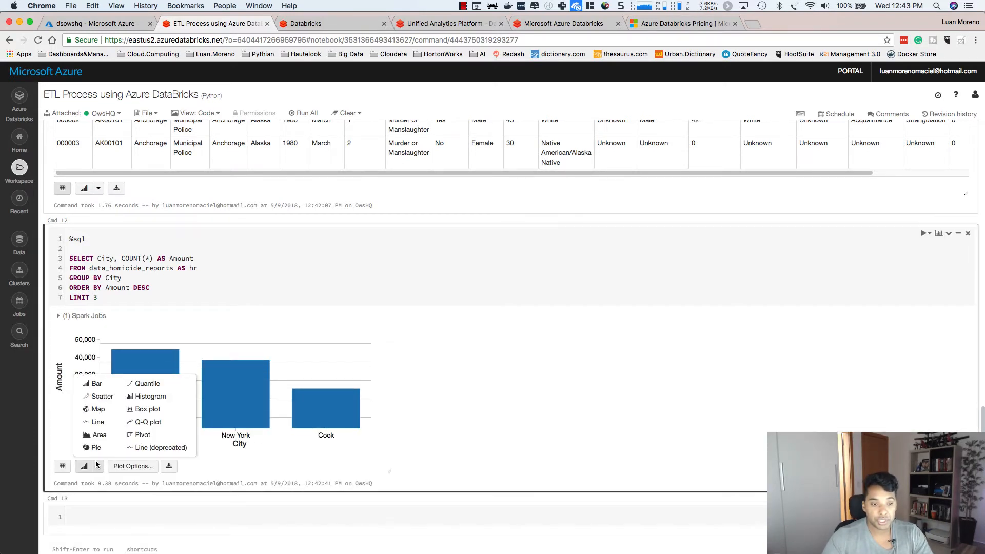
left_click(95, 448)
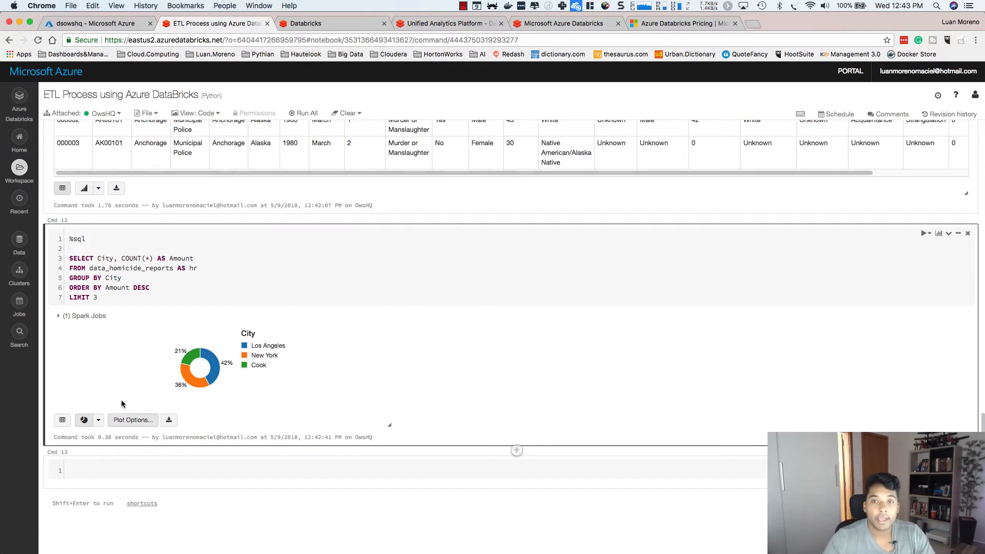
- Review the workload features and DBU prices on the Azure Databricks pricing page, and return to the Databricks home page
left_click(669, 25)
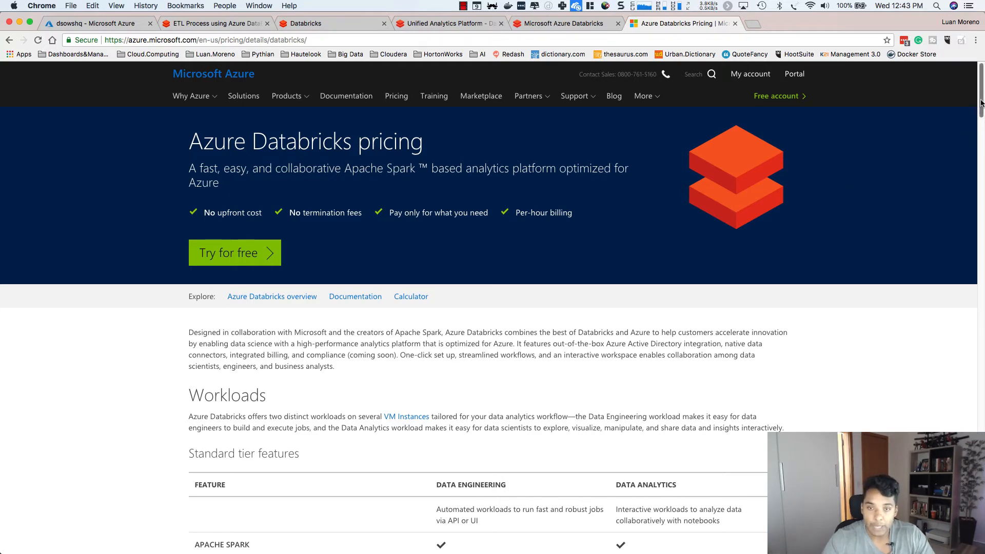
left_click_drag(981, 103, 980, 131)
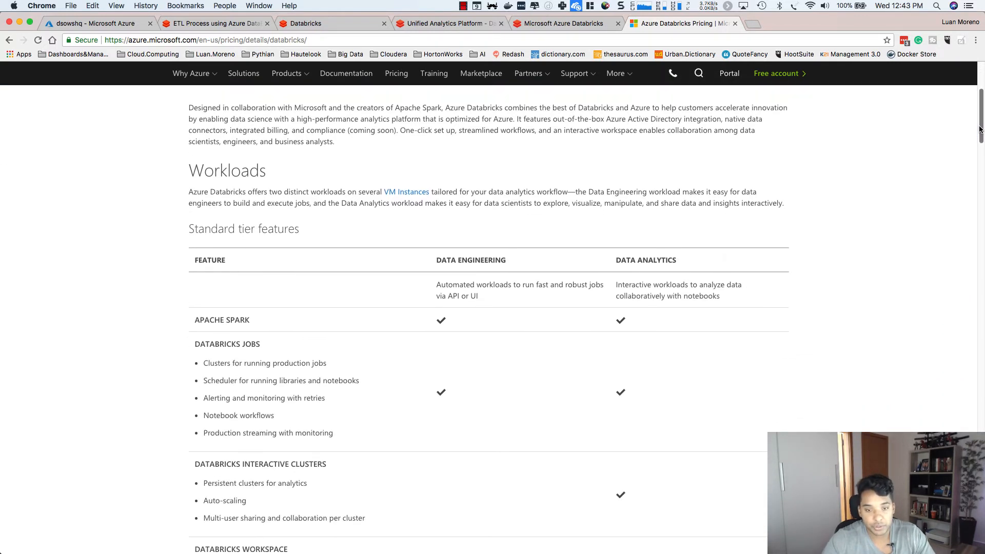
scroll(977, 131, "down", 2)
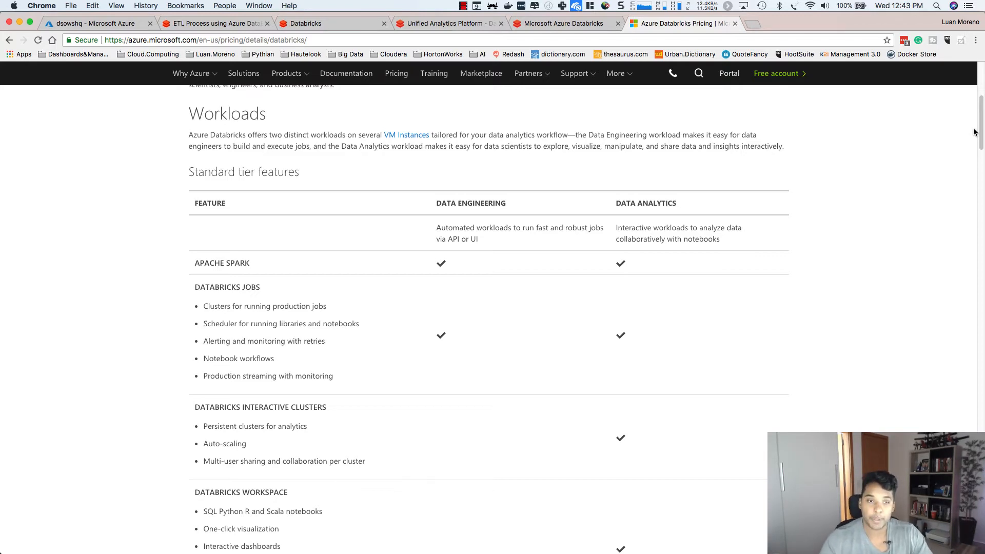
left_click_drag(977, 133, 974, 219)
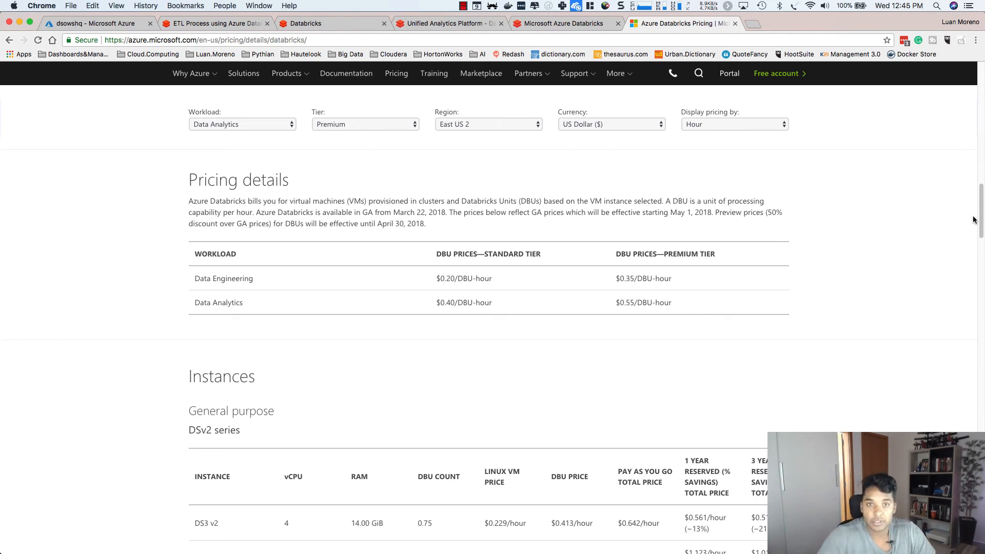
left_click(356, 21)
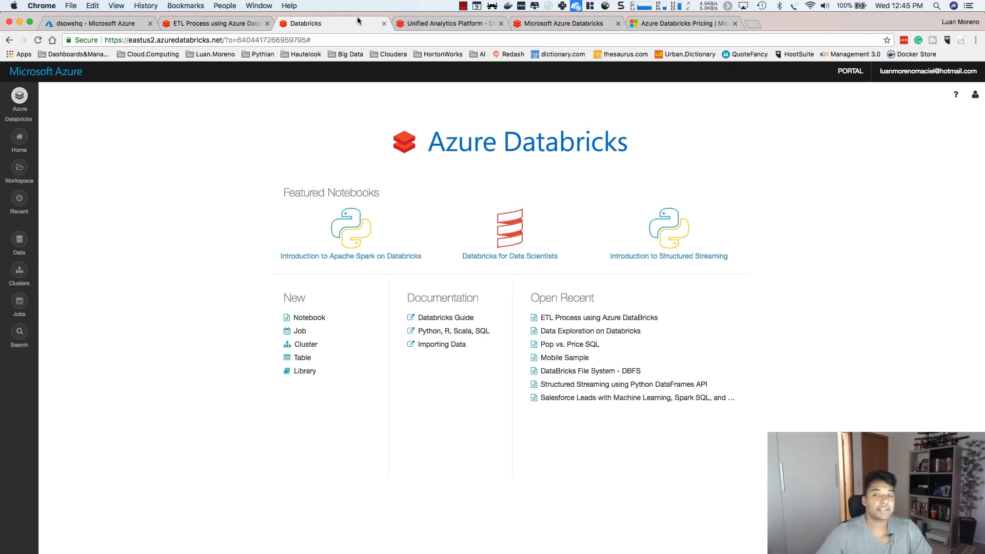